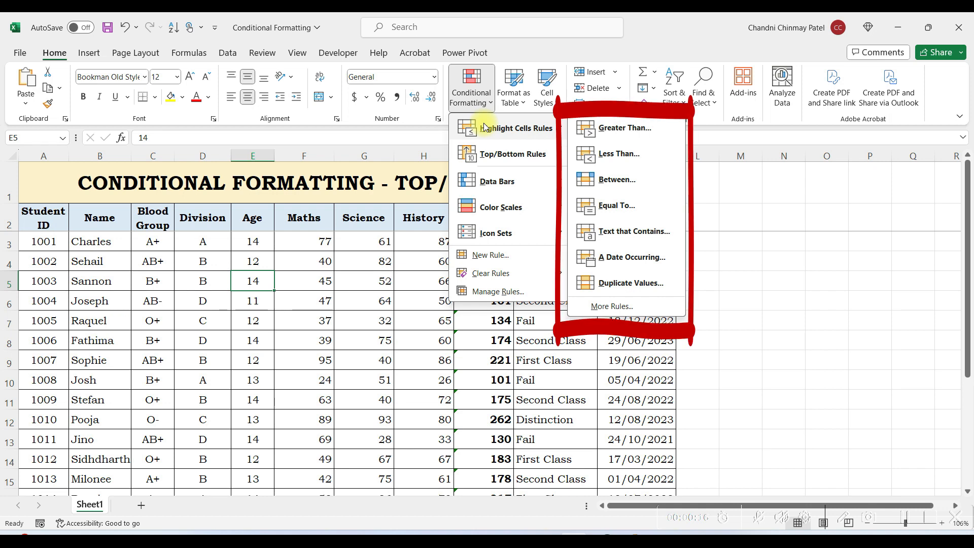
Step: Examine the Top/Bottom Rules options in conditional formatting and the Maths, Science and History marks in the student table
click(303, 261)
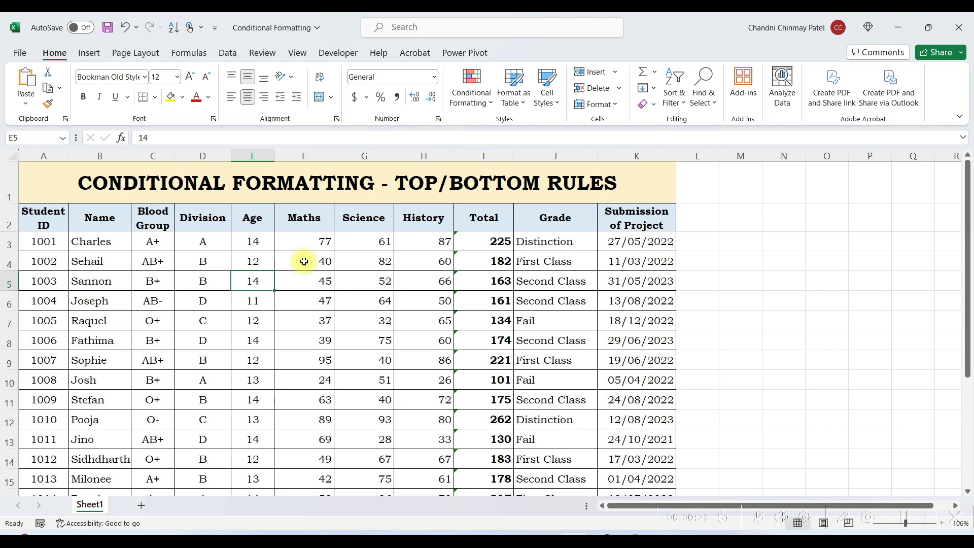
click(464, 99)
mouse_move(474, 155)
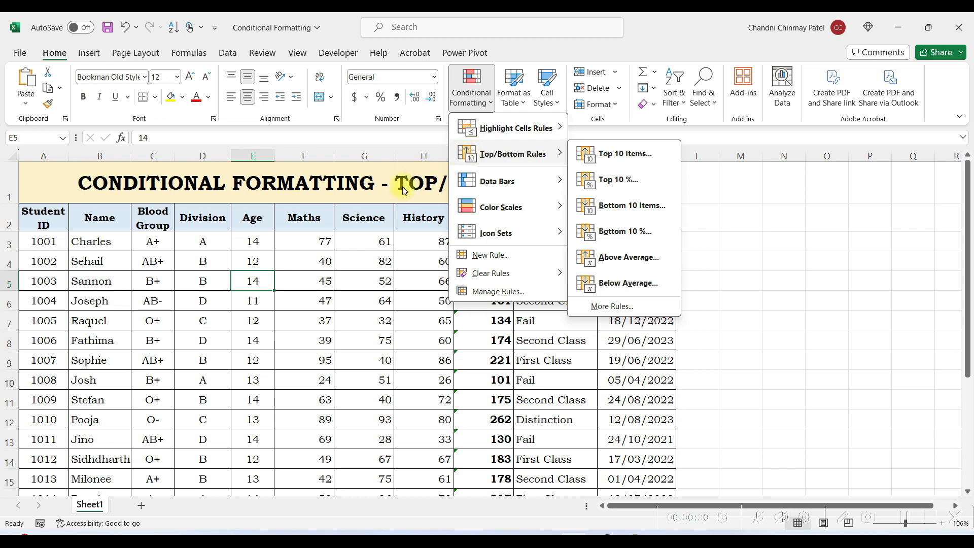
click(375, 235)
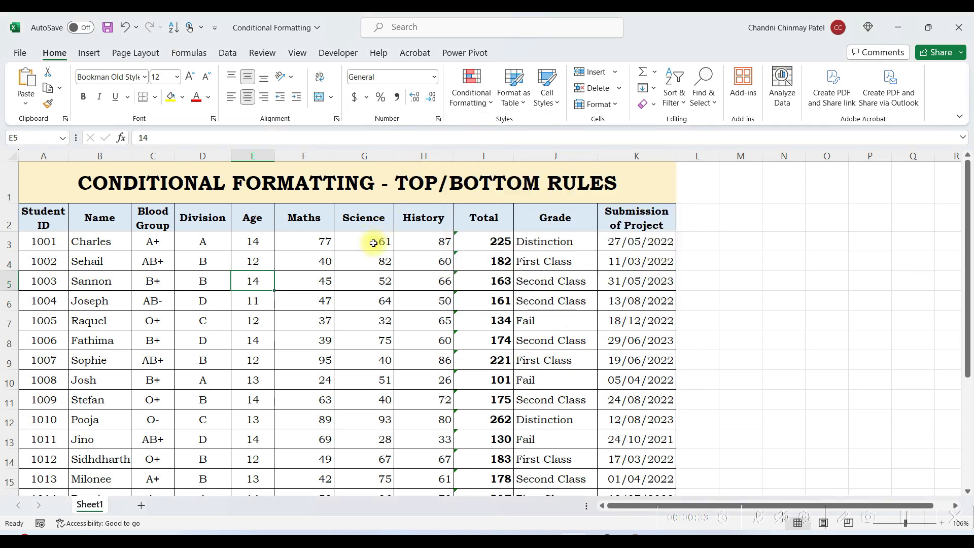
click(355, 315)
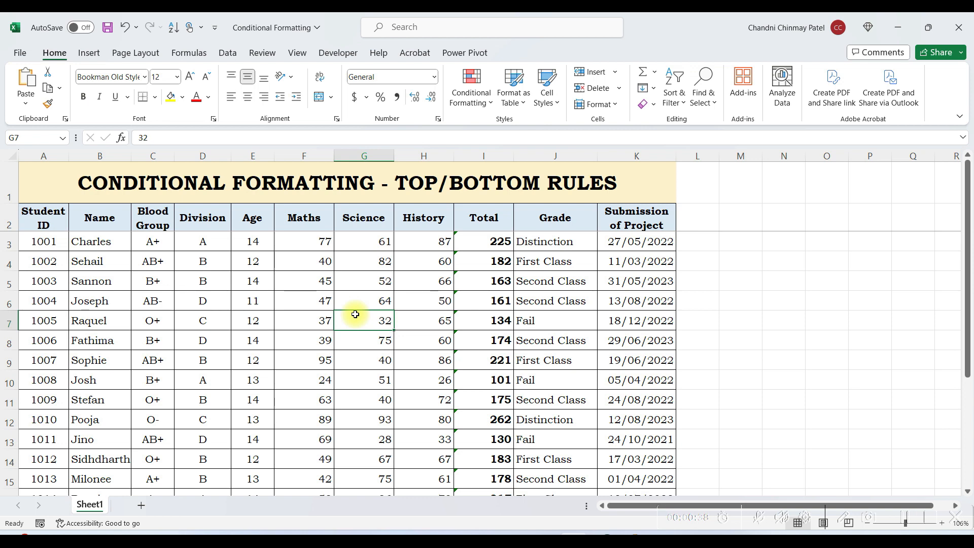
scroll(355, 315, down, 4)
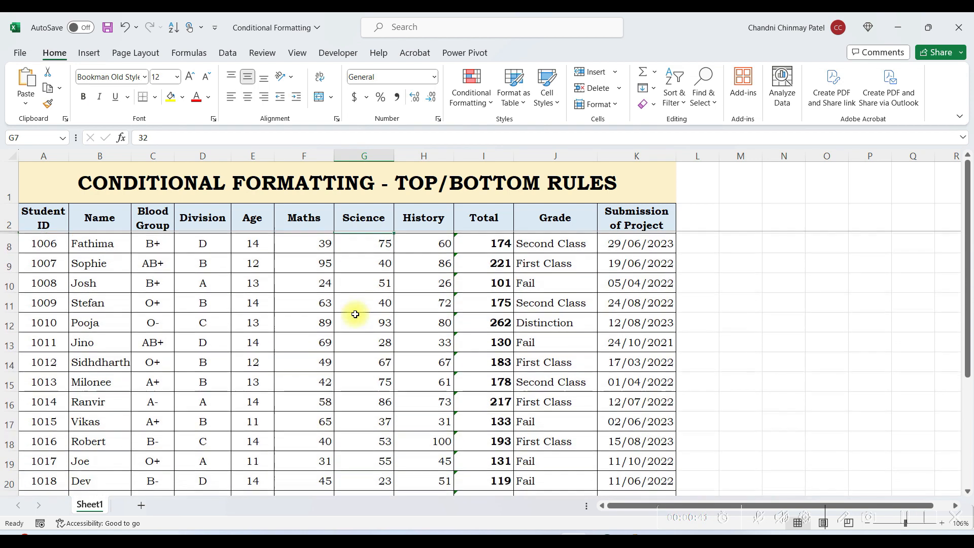
scroll(355, 315, up, 4)
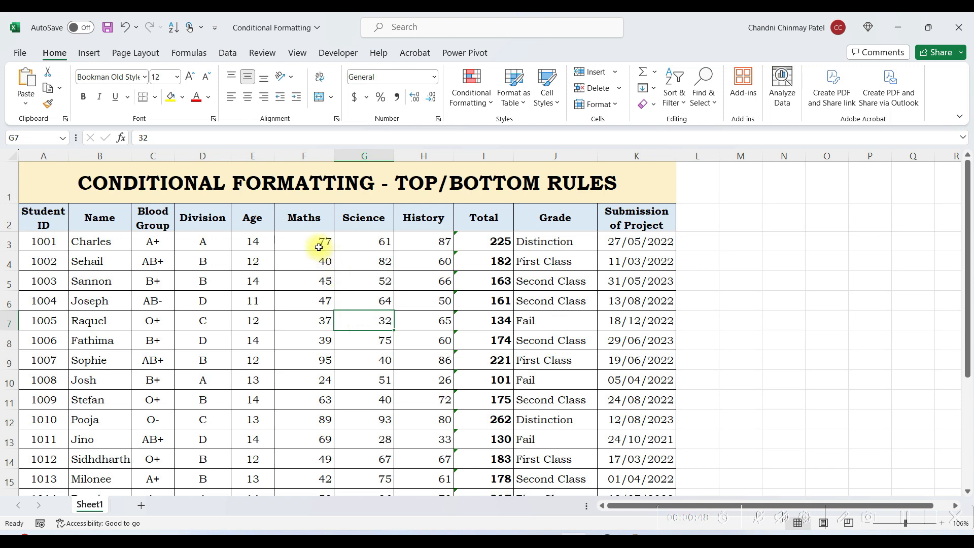
drag(318, 247, 418, 490)
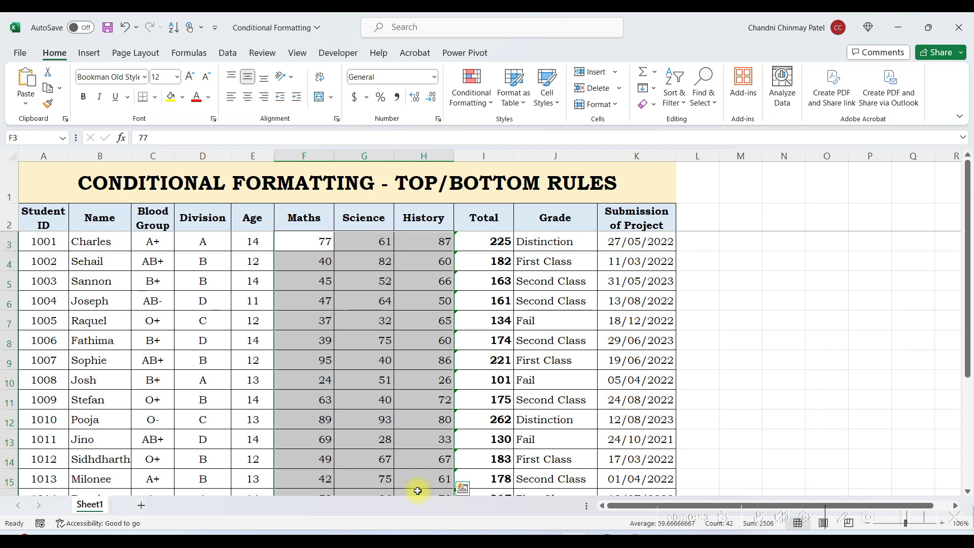
click(365, 399)
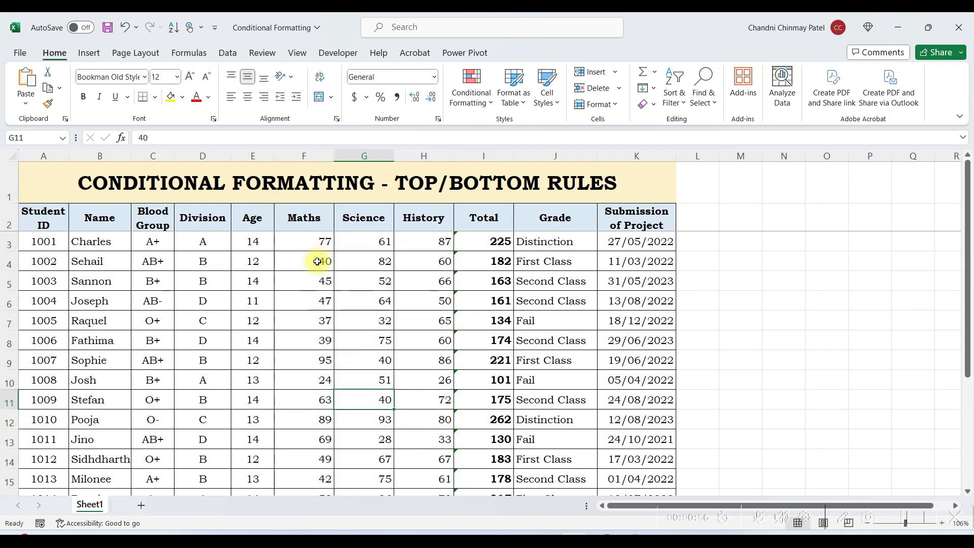
Step: Apply a Top 10 Items rule to the Maths, Science and History marks in F3:H22, ranking 10 with Green Fill with Dark Green Text
drag(318, 242, 419, 252)
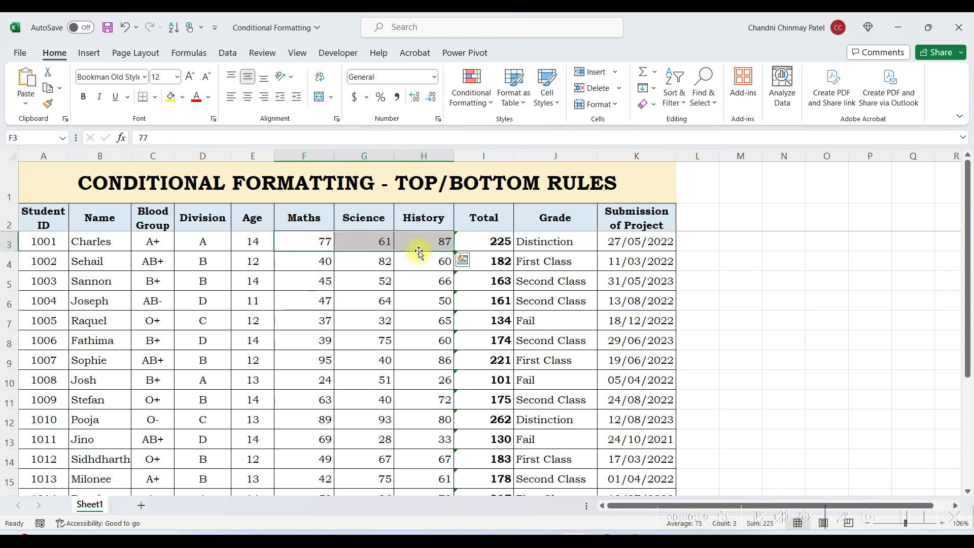
key(ctrl+shift+Down)
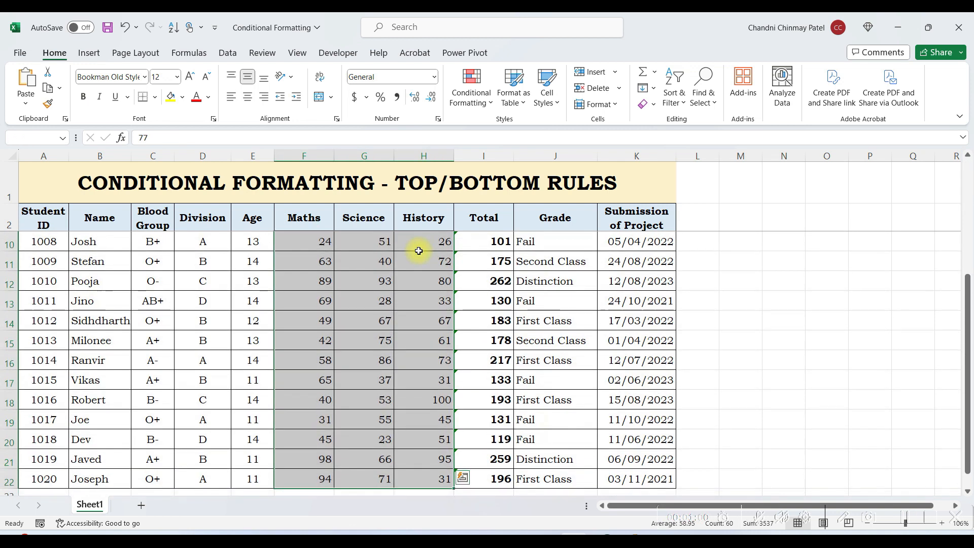
click(471, 96)
mouse_move(502, 157)
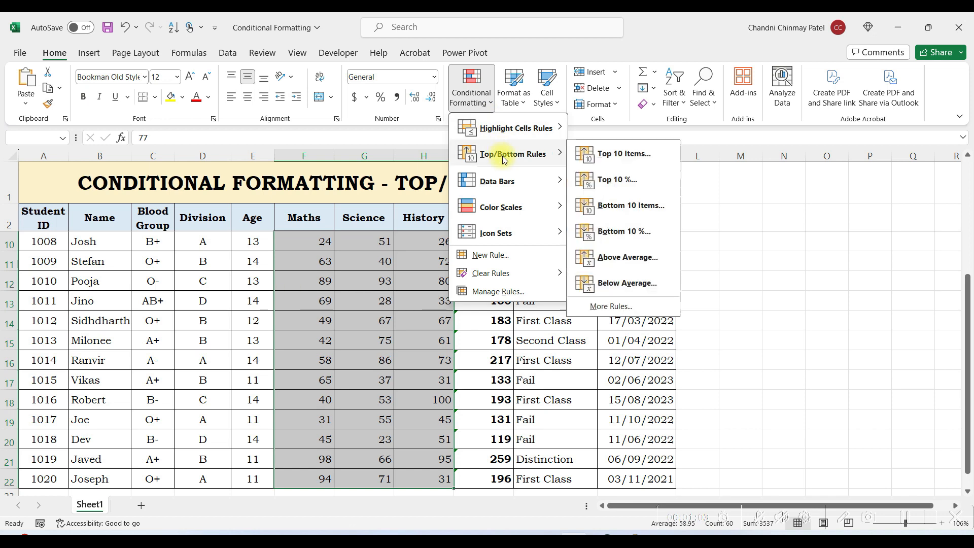
click(619, 156)
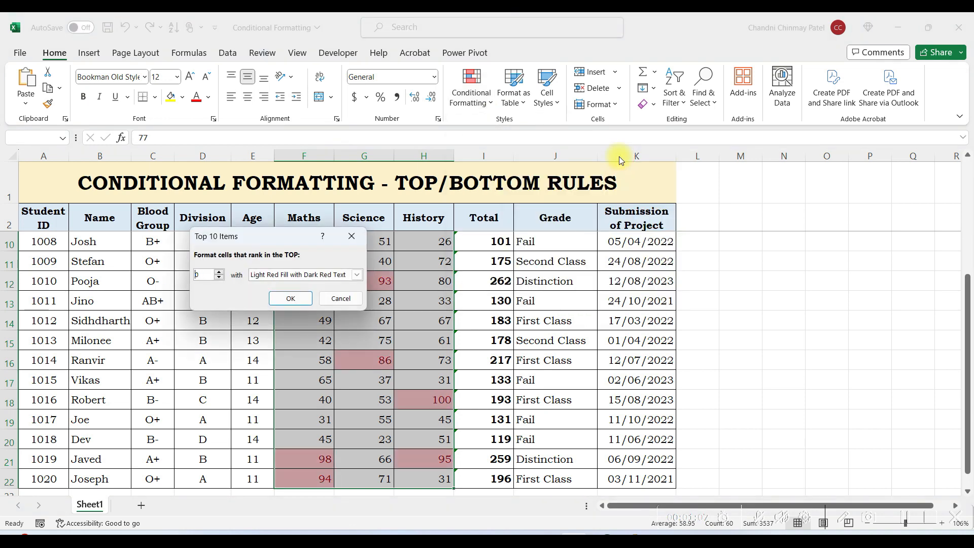
text(5)
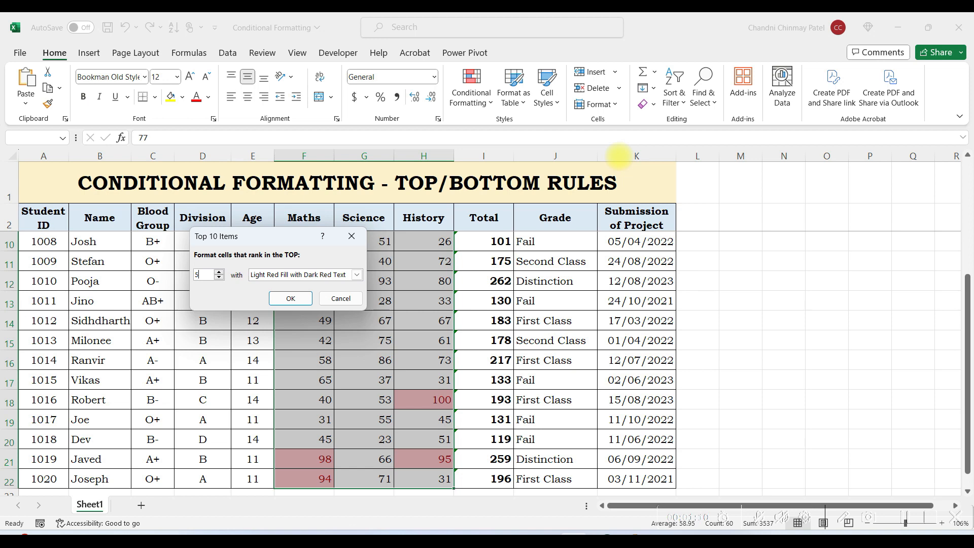
text(10)
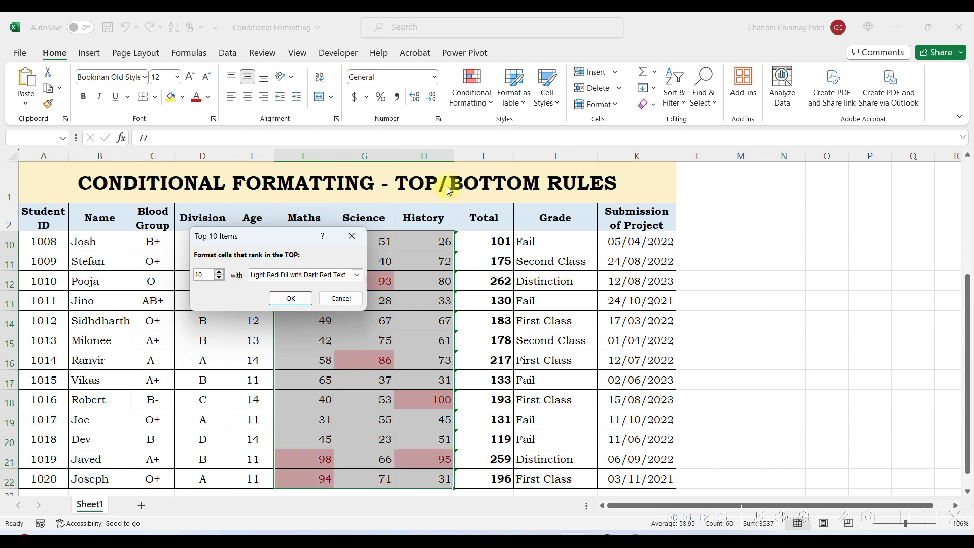
click(308, 275)
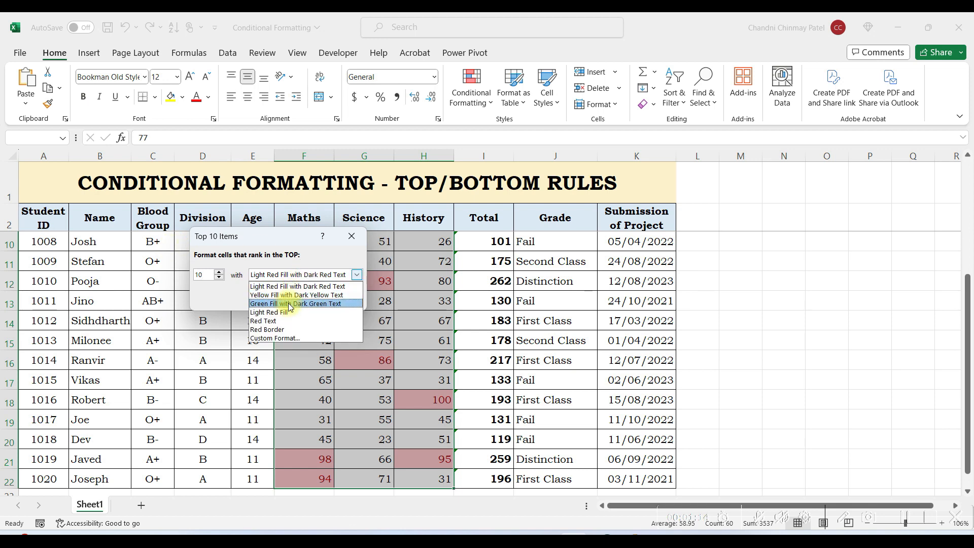
click(290, 300)
click(290, 300)
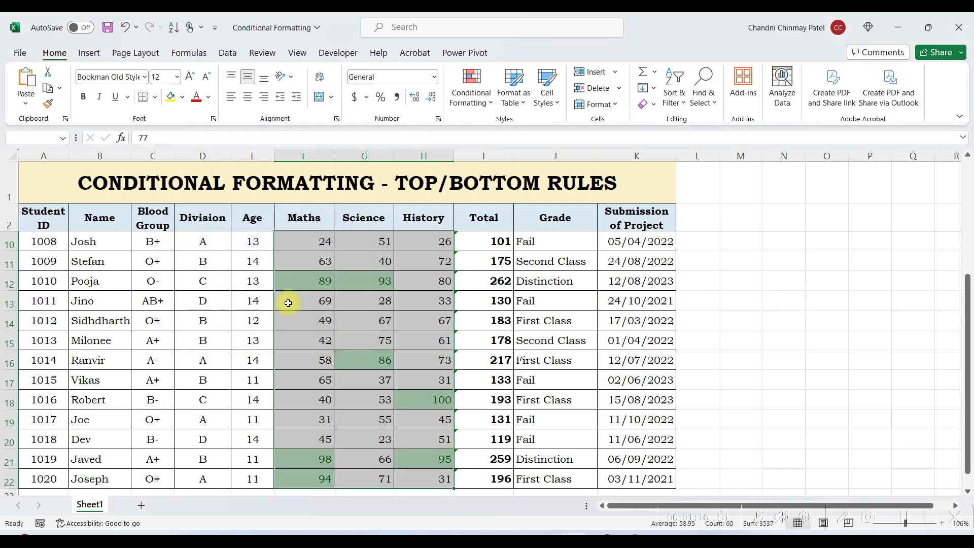
click(289, 303)
scroll(288, 302, up, 3)
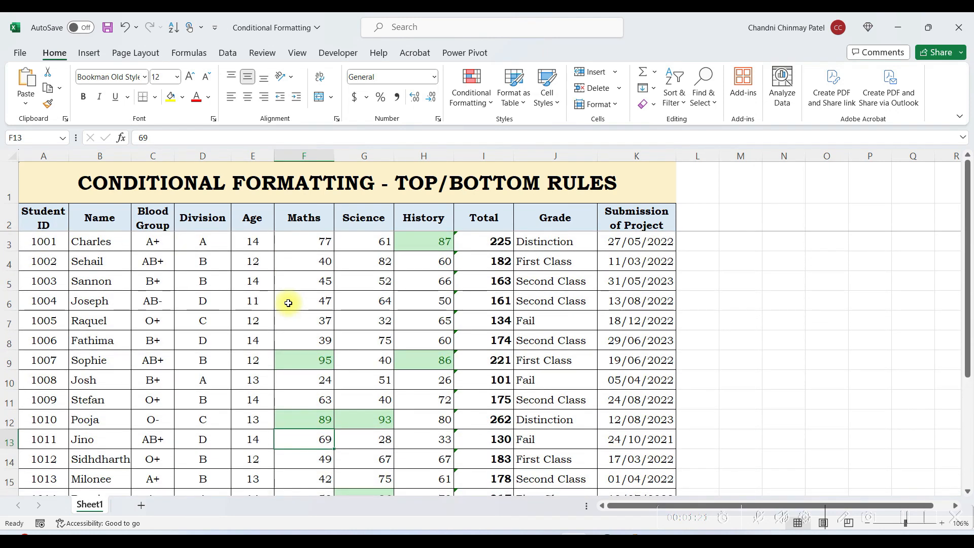
click(373, 242)
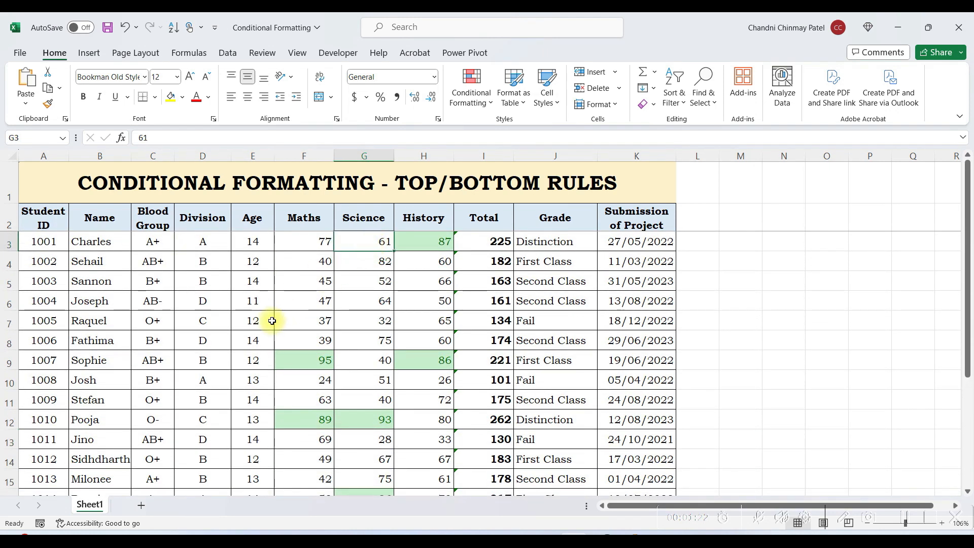
drag(303, 245, 301, 462)
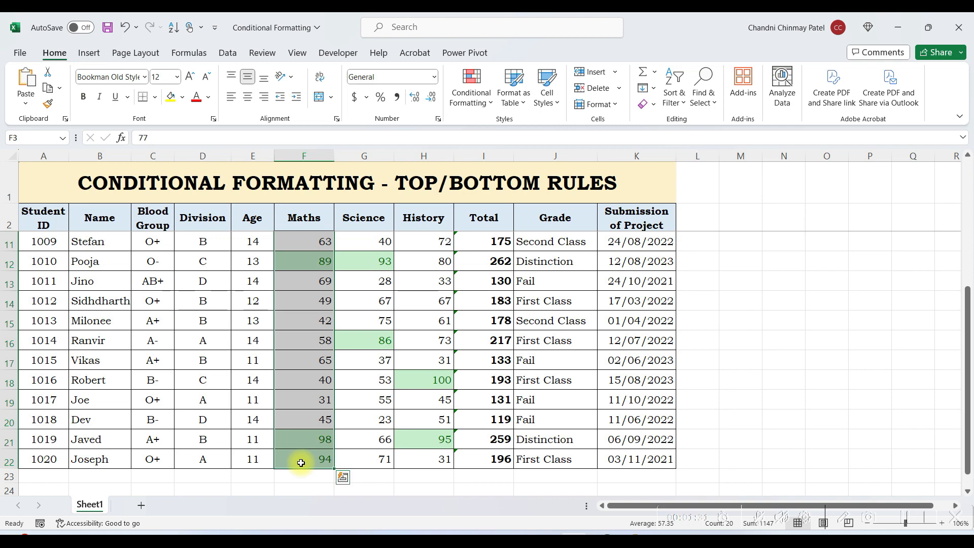
scroll(334, 281, up, 2)
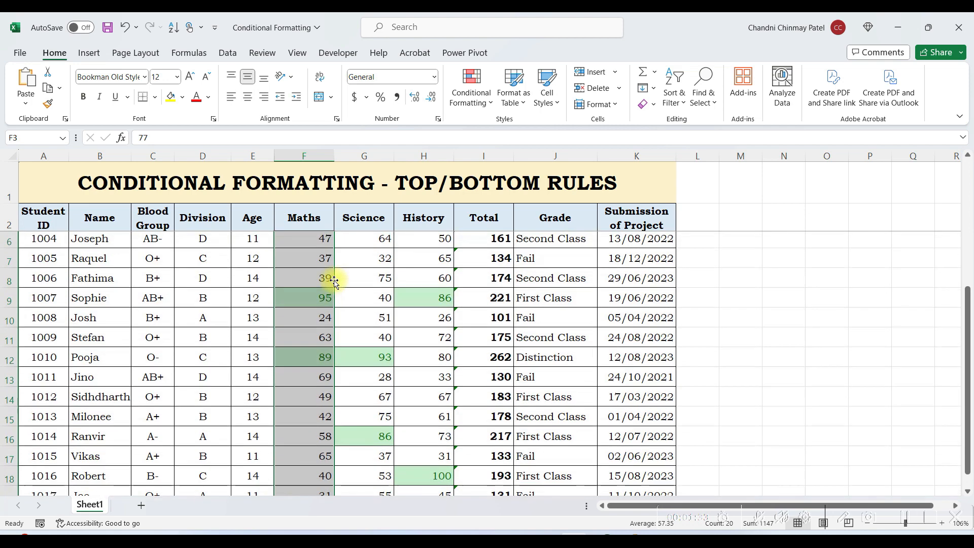
scroll(334, 281, up, 2)
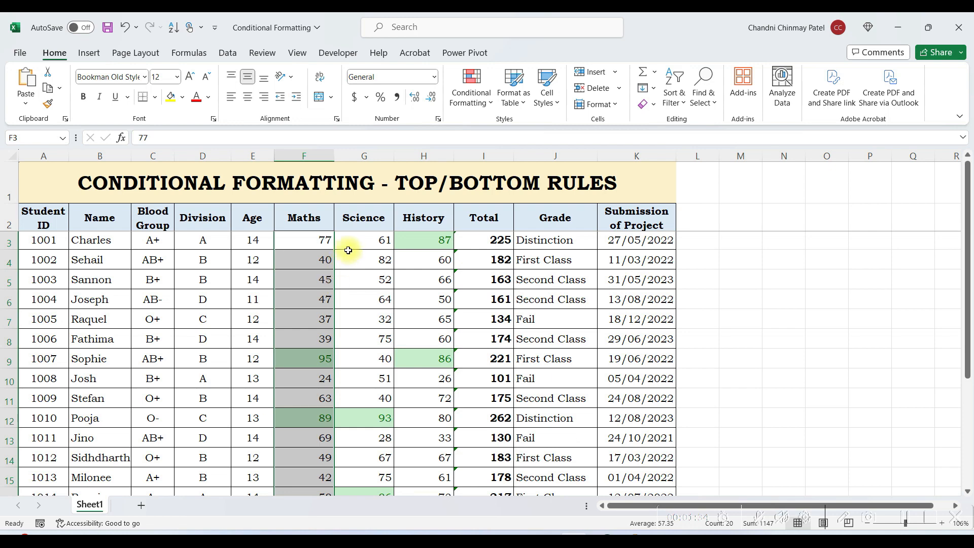
Step: Test the top 10 rule by entering 98 in G3 and 95 in G4 of the Science column, and undo both entries
click(351, 247)
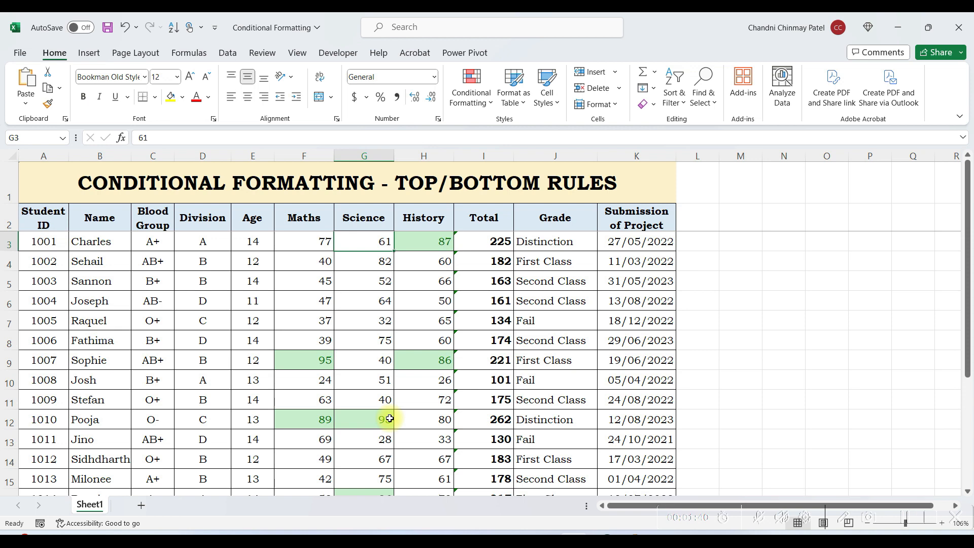
text(98)
key(Return)
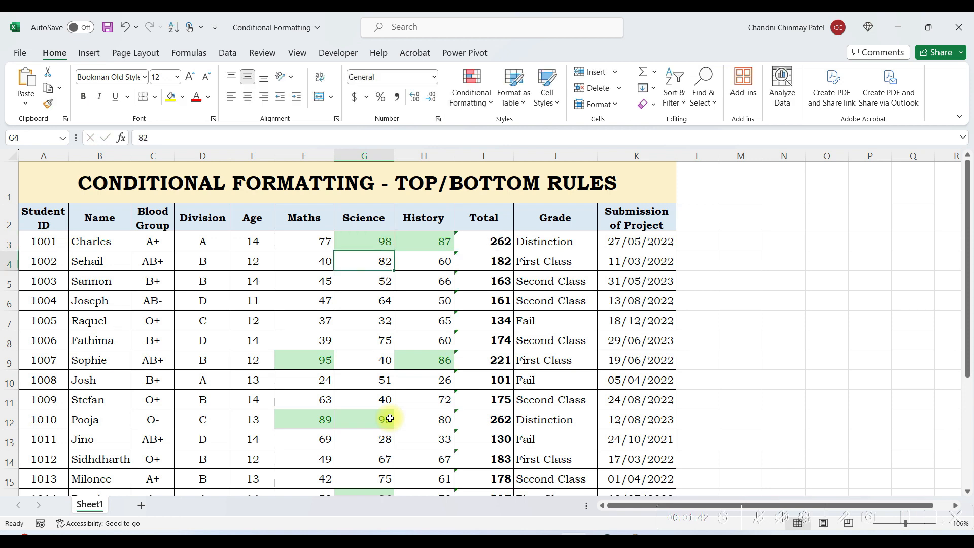
text(95)
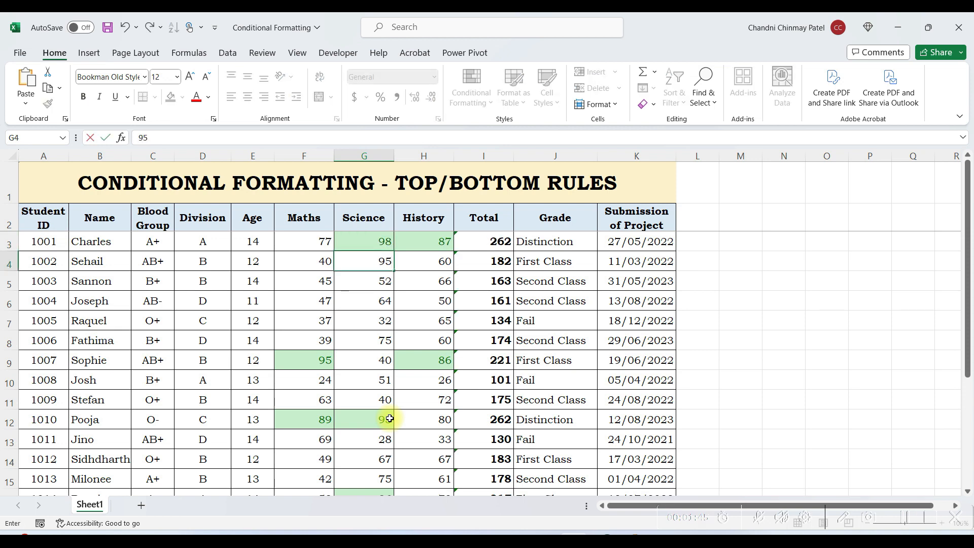
key(Return)
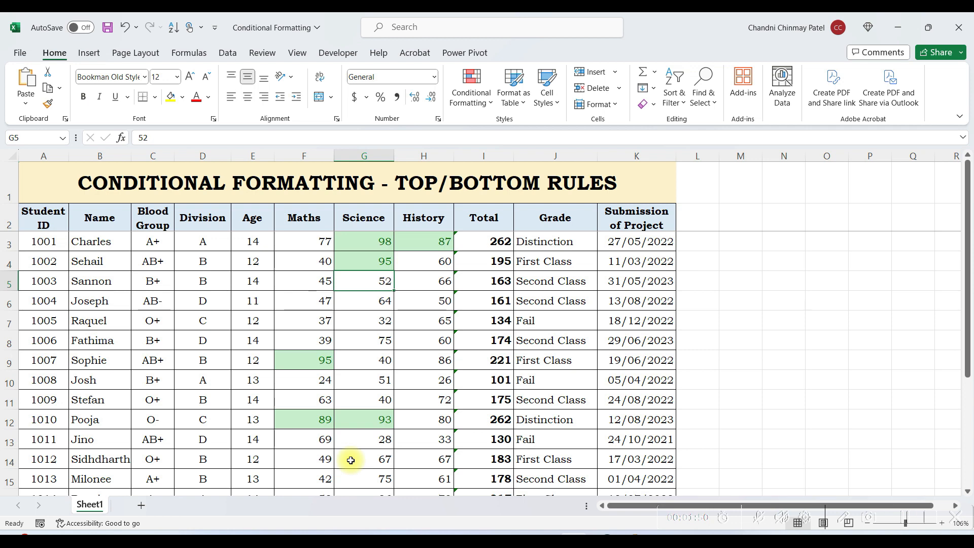
key(ctrl+z)
key(ctrl+z)
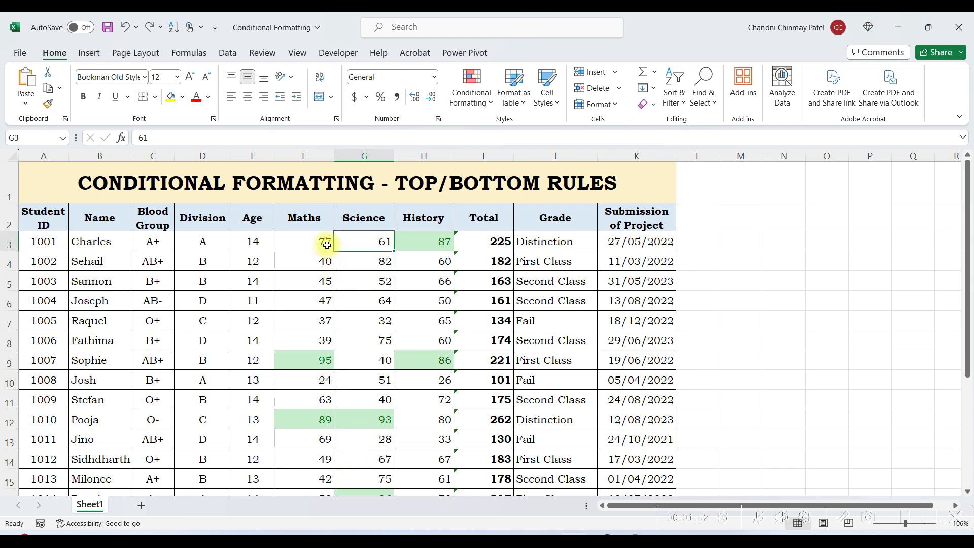
Step: Apply a Bottom 10 Items rule to the marks in F3:H22, ranking 10 with Light Red Fill with Dark Red Text
drag(323, 242, 415, 452)
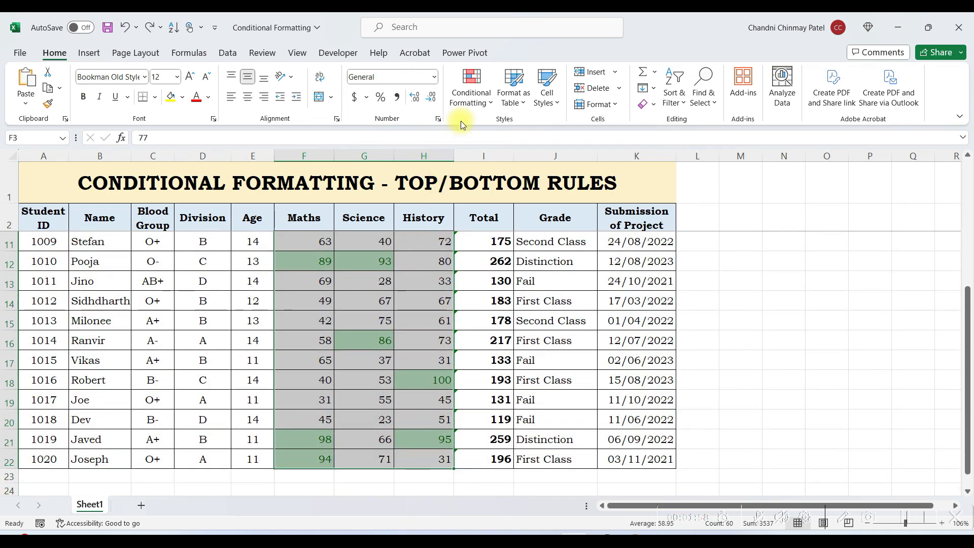
click(470, 101)
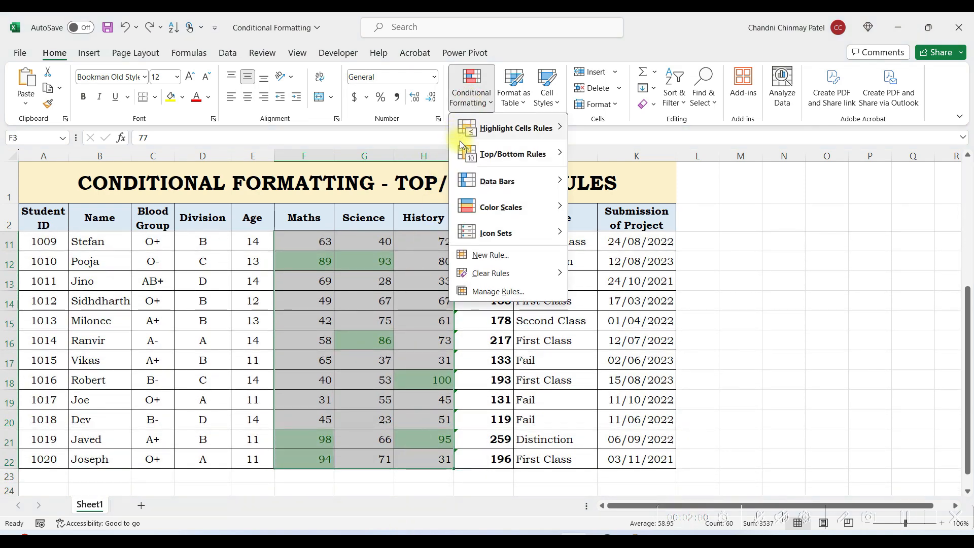
mouse_move(476, 159)
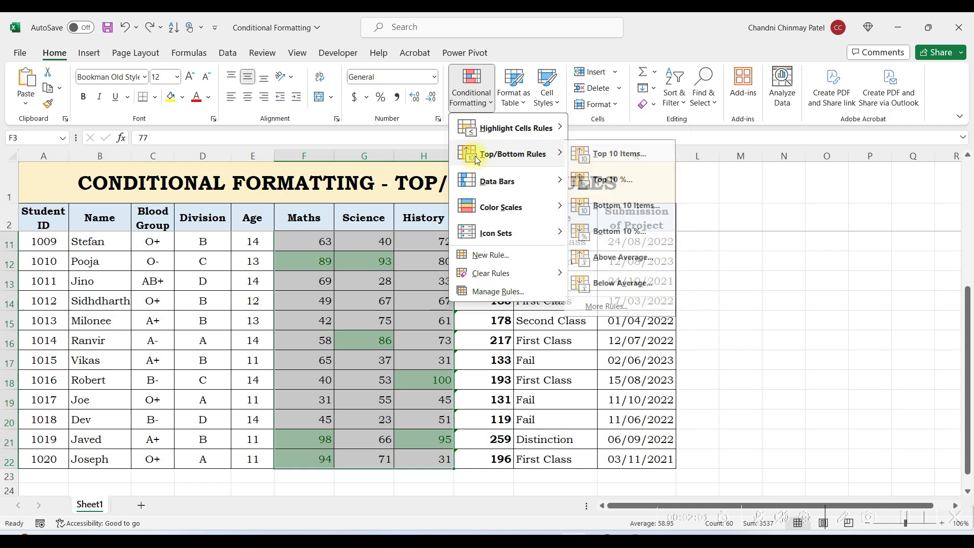
click(601, 206)
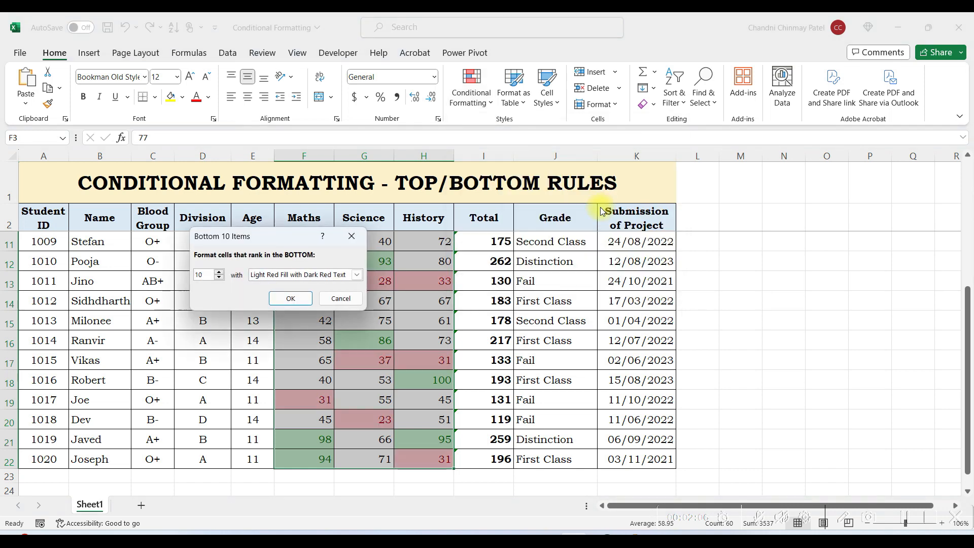
click(291, 298)
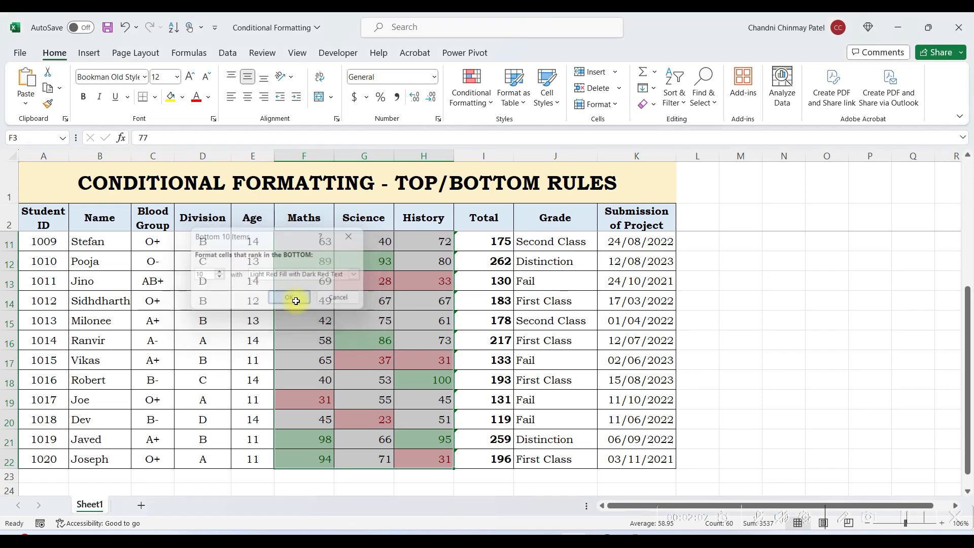
scroll(333, 299, up, 3)
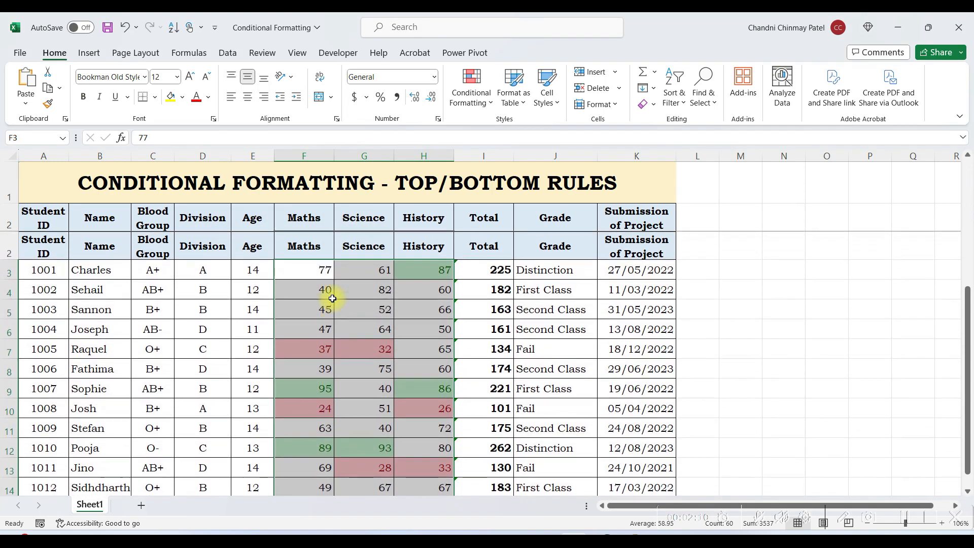
scroll(333, 299, down, 1)
scroll(332, 299, down, 1)
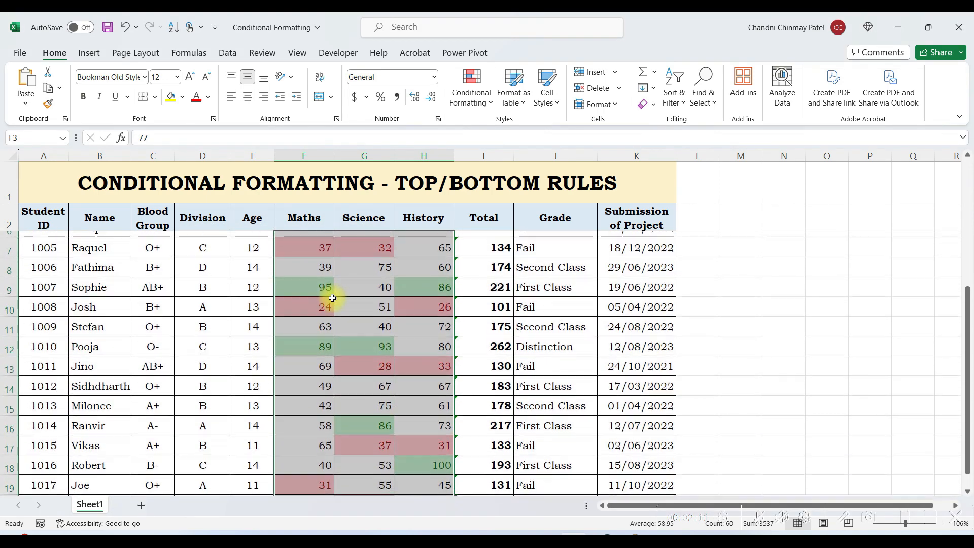
Step: Clear the conditional formatting rules from the selected Maths, Science and History marks
click(479, 92)
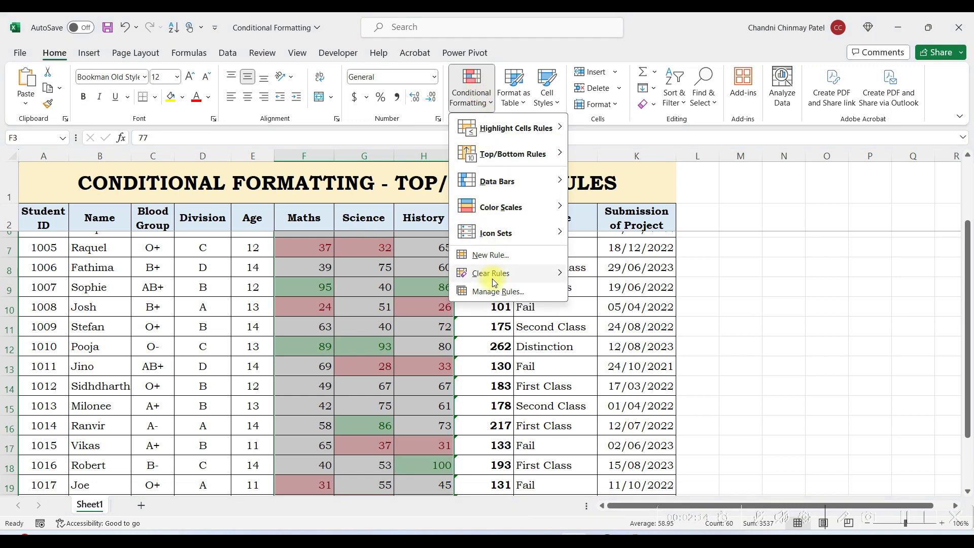
mouse_move(554, 280)
click(591, 275)
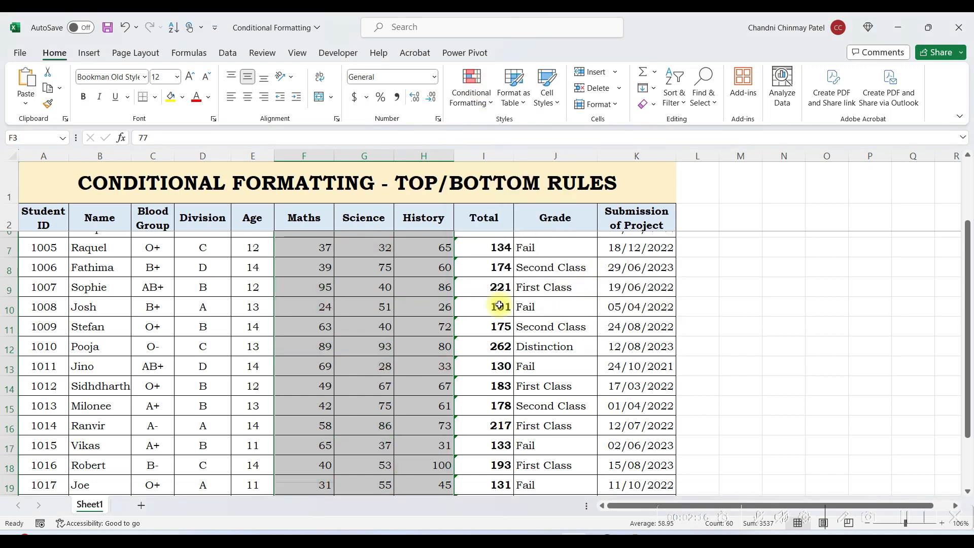
Step: Apply a Top 10% rule to the Total column in I3:I22, ranking 10% with Light Red Fill with Dark Red Text
click(425, 320)
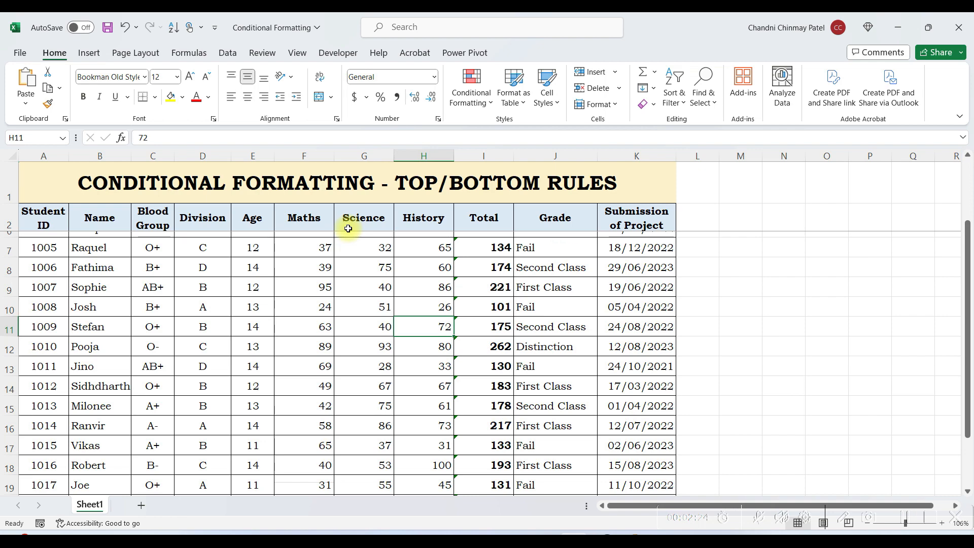
scroll(351, 268, up, 2)
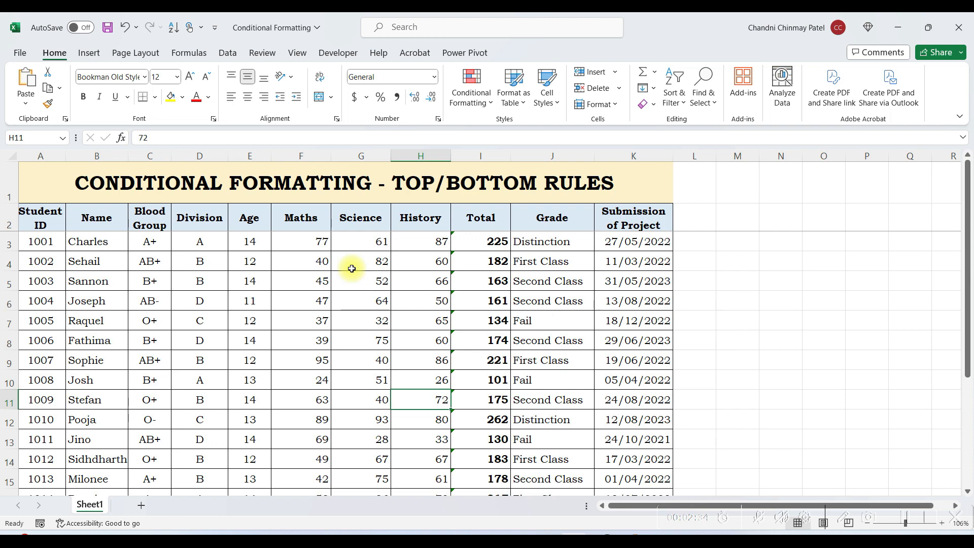
click(466, 238)
key(ctrl+shift+Down)
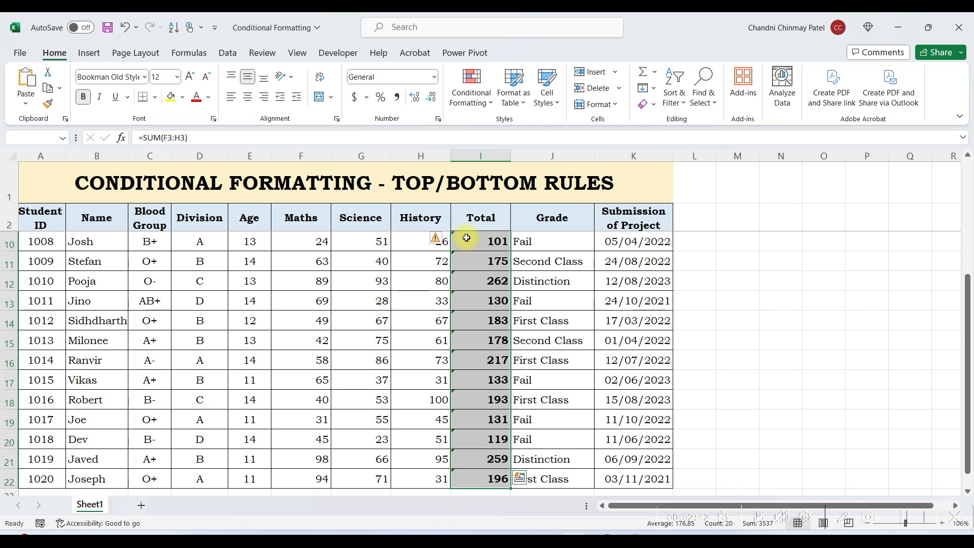
scroll(467, 238, up, 1)
scroll(467, 238, up, 1)
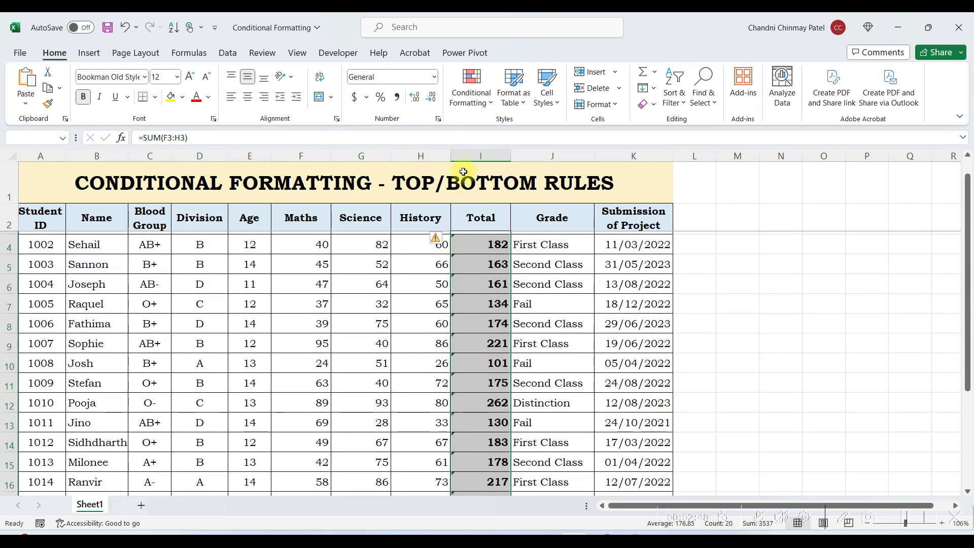
click(472, 101)
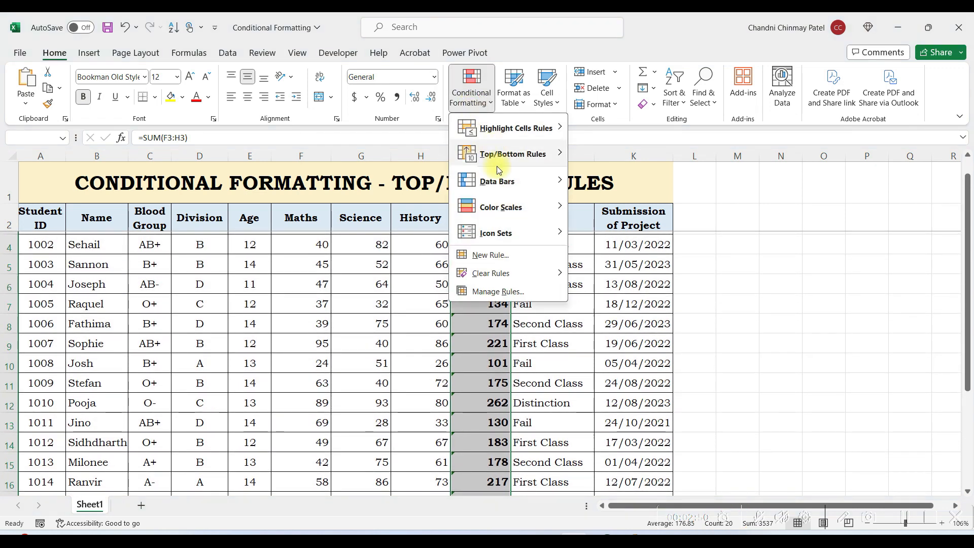
mouse_move(496, 157)
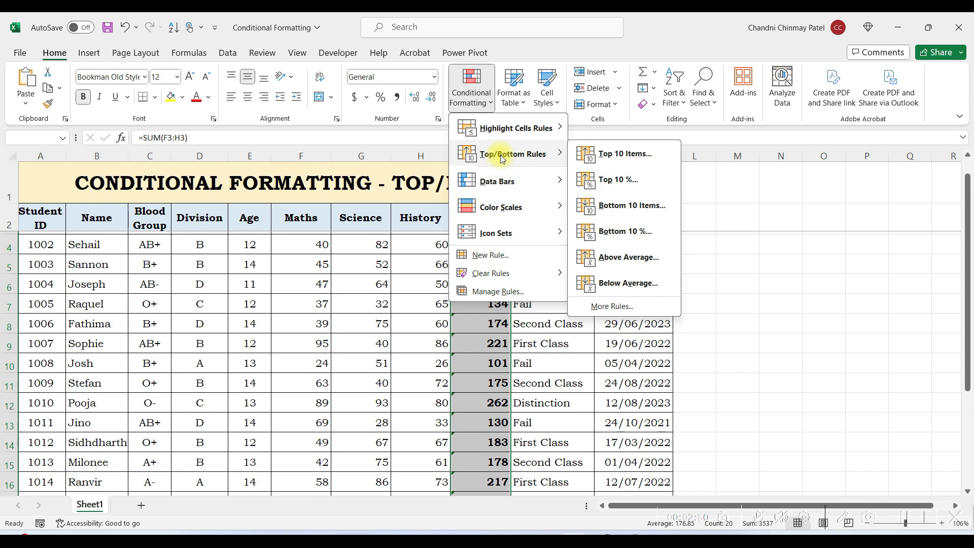
click(617, 180)
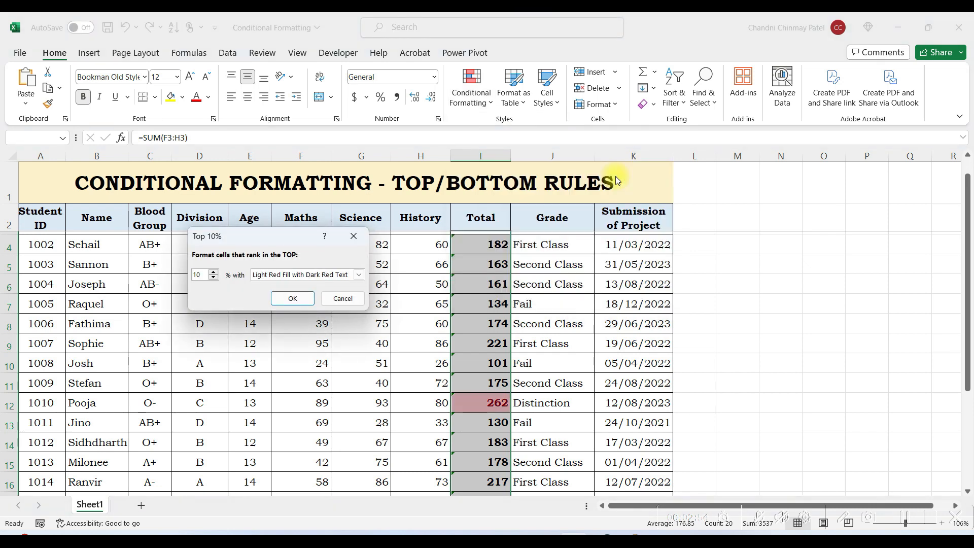
click(291, 299)
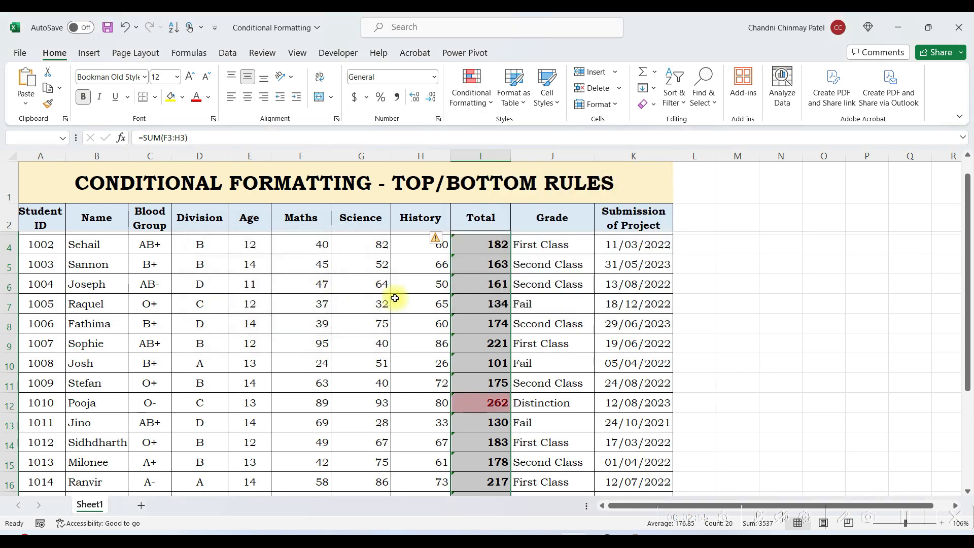
Step: Test the top 10% rule by entering 259 in I8 of the Total column, and undo both the entry and the rule
click(471, 321)
text(255)
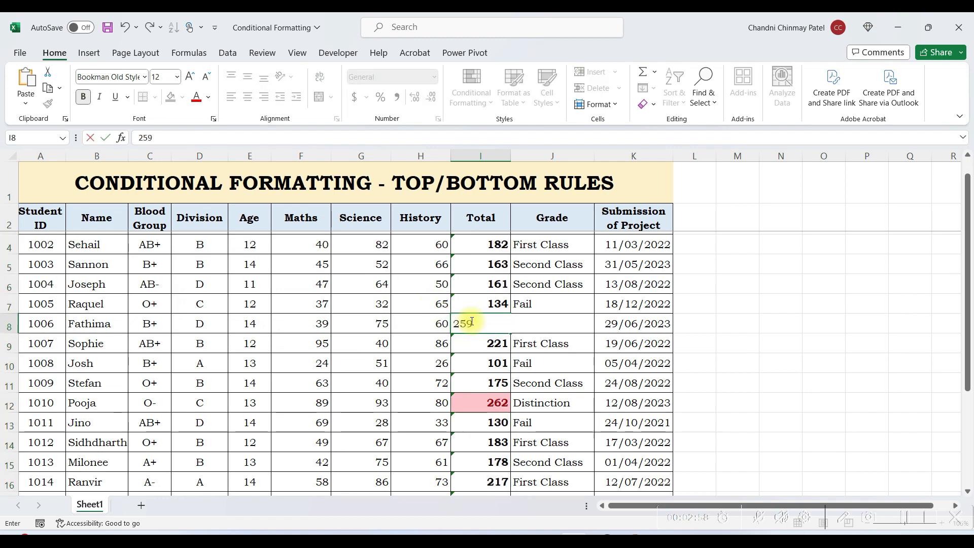
key(Return)
scroll(471, 321, down, 2)
scroll(471, 321, down, 1)
scroll(471, 321, up, 3)
scroll(471, 320, up, 2)
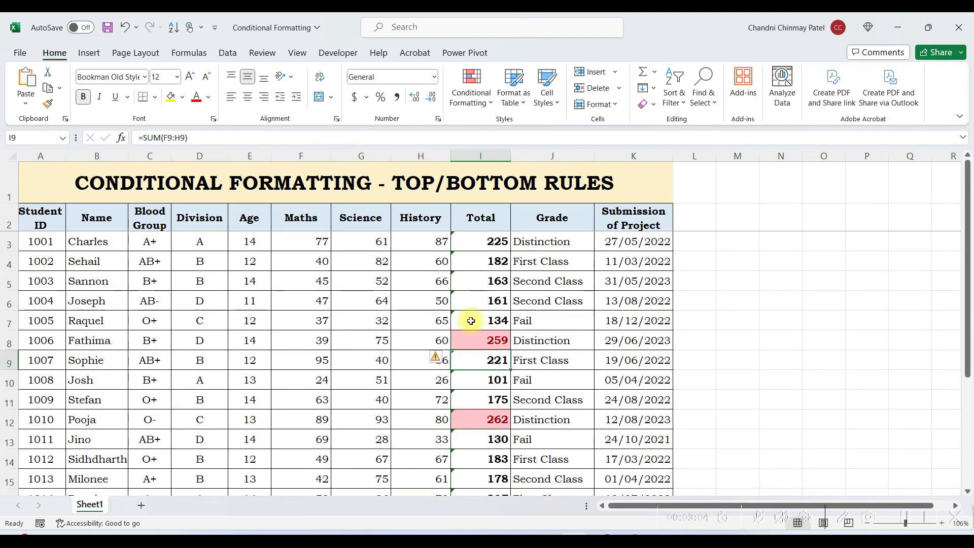
key(ctrl+z)
key(ctrl+z)
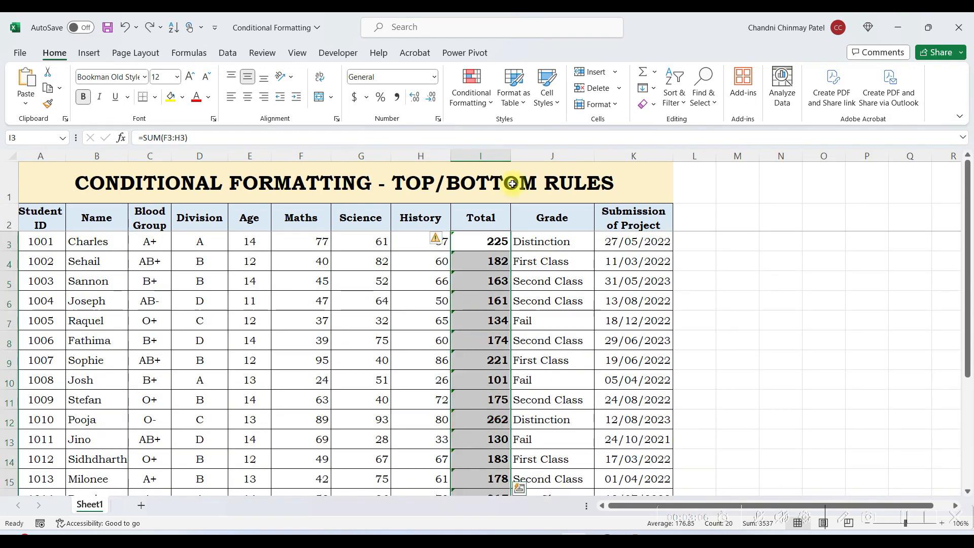
Step: Apply a Bottom 10% rule to the totals in I3:I22, ranking 25% with Green Fill with Dark Green Text
click(479, 96)
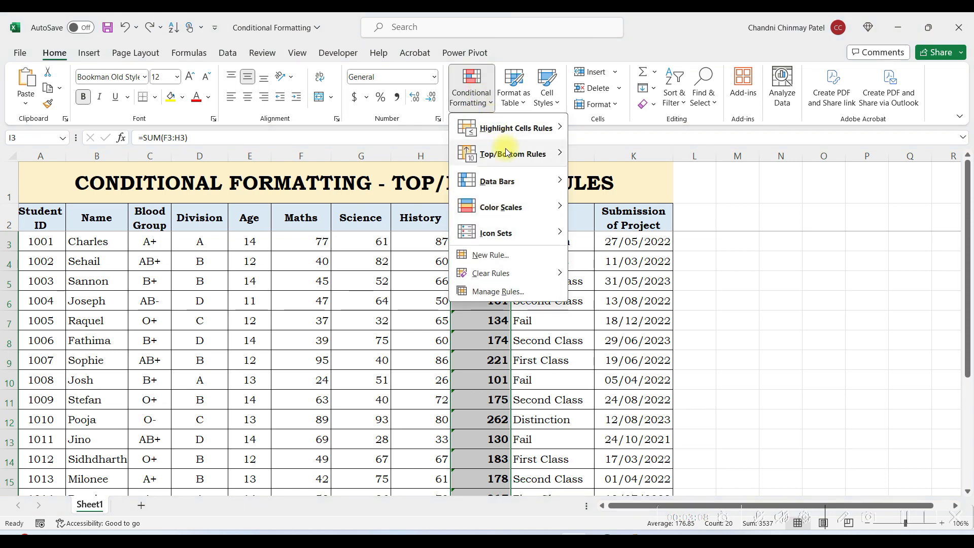
mouse_move(494, 154)
click(616, 231)
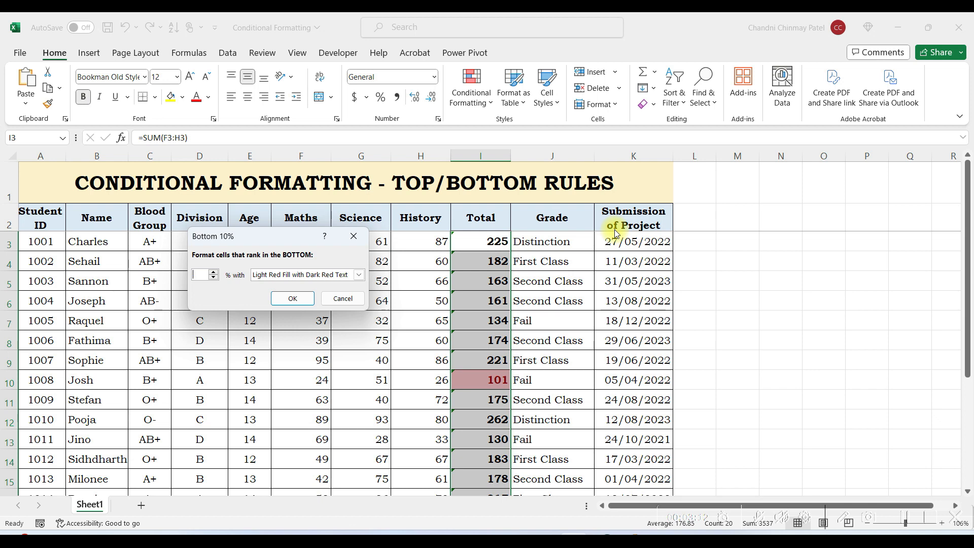
text(25)
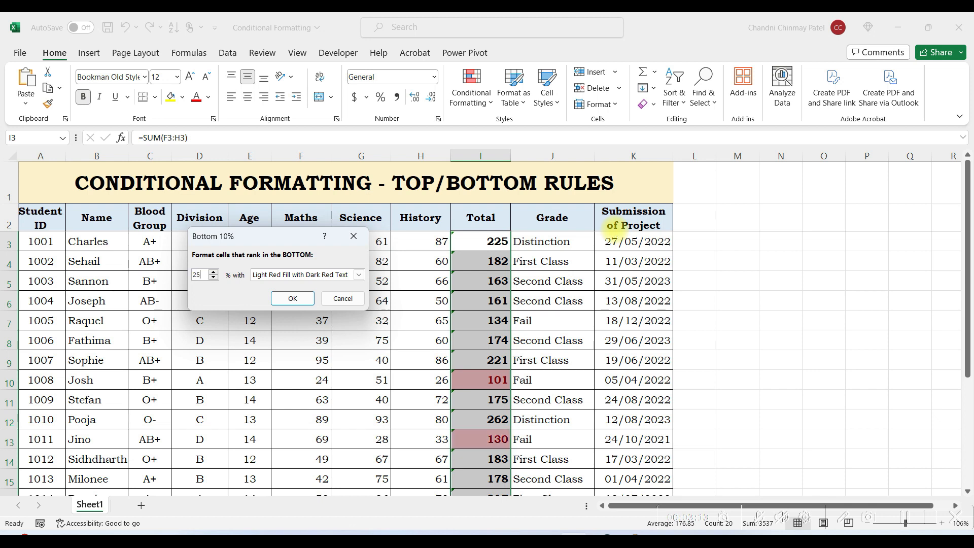
click(271, 277)
click(274, 303)
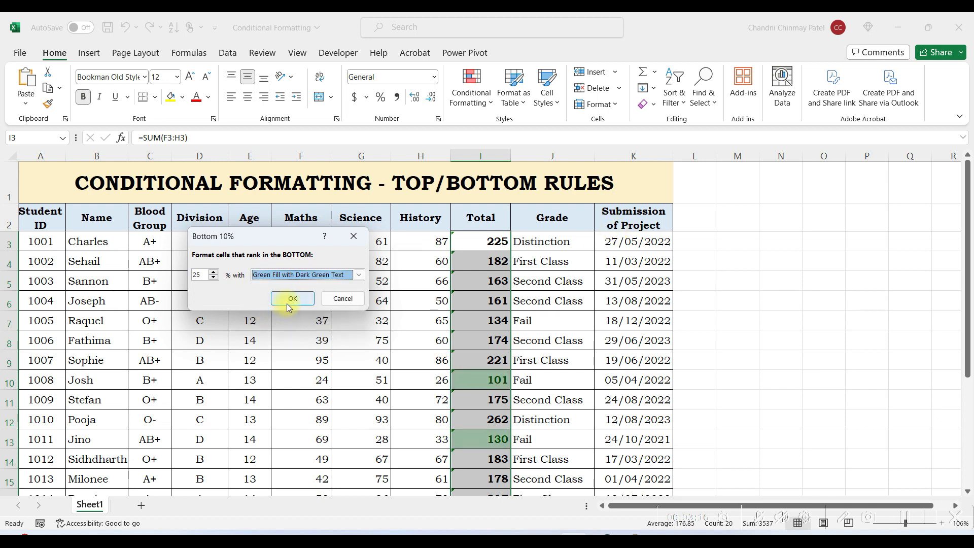
click(287, 301)
scroll(462, 317, down, 3)
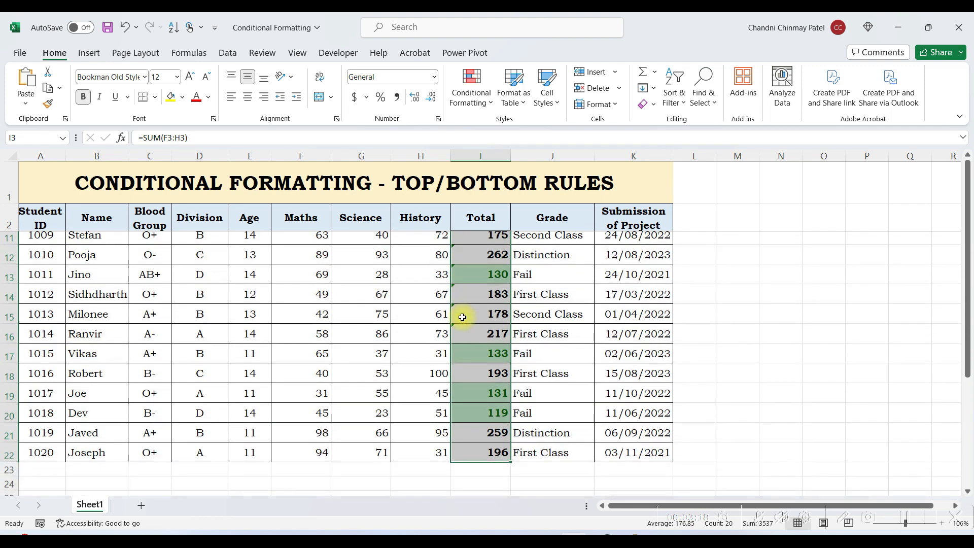
scroll(462, 317, up, 3)
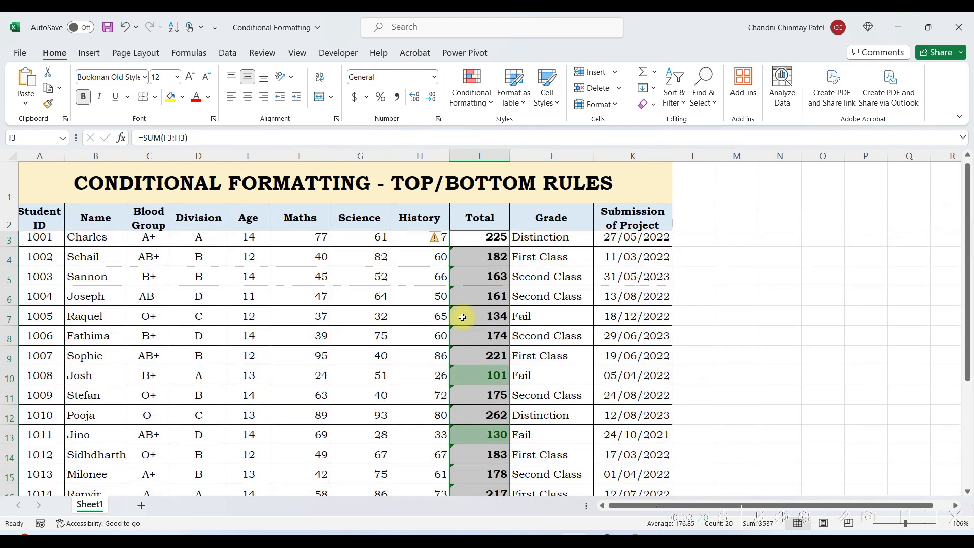
click(462, 317)
scroll(462, 317, down, 3)
scroll(462, 317, up, 3)
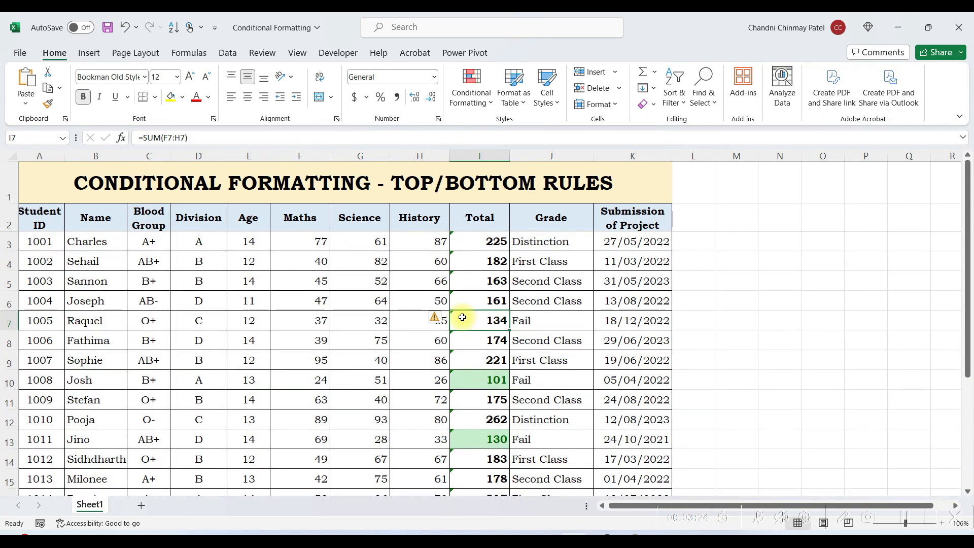
Step: Clear the bottom-percentage formatting by removing conditional formatting rules from the entire sheet
click(471, 87)
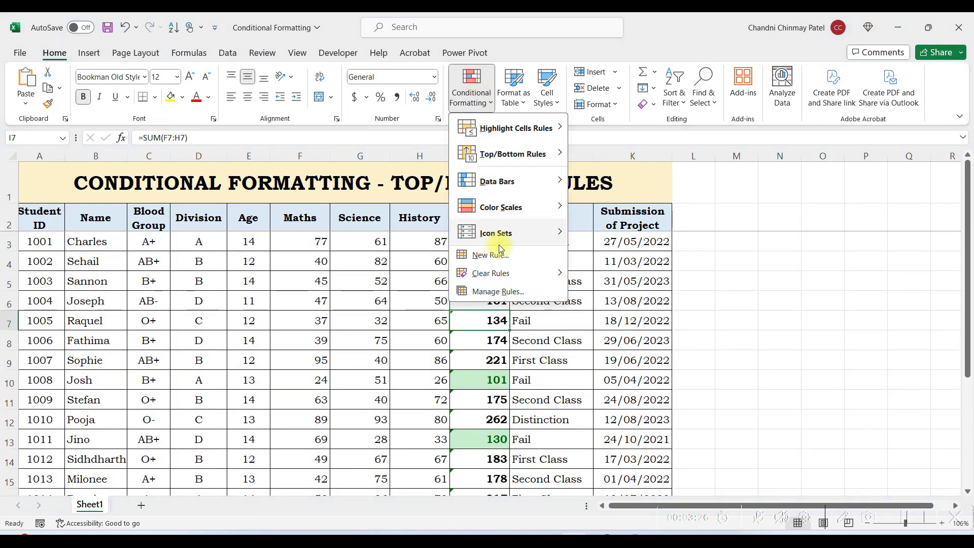
click(614, 291)
click(445, 378)
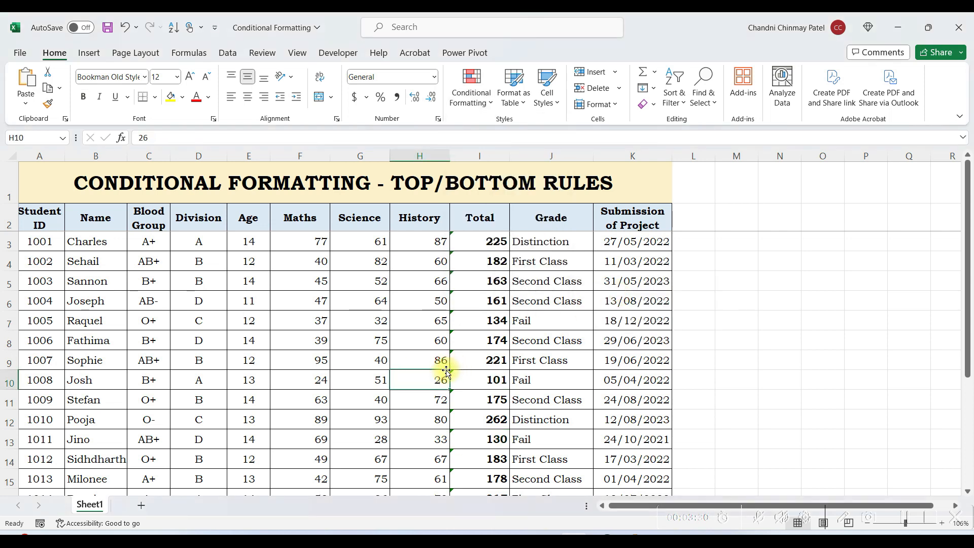
Step: Apply an Above Average rule to the Maths marks in F3:F22 with Light Red Fill with Dark Red Text
click(311, 219)
key(Down)
key(ctrl+shift+Down)
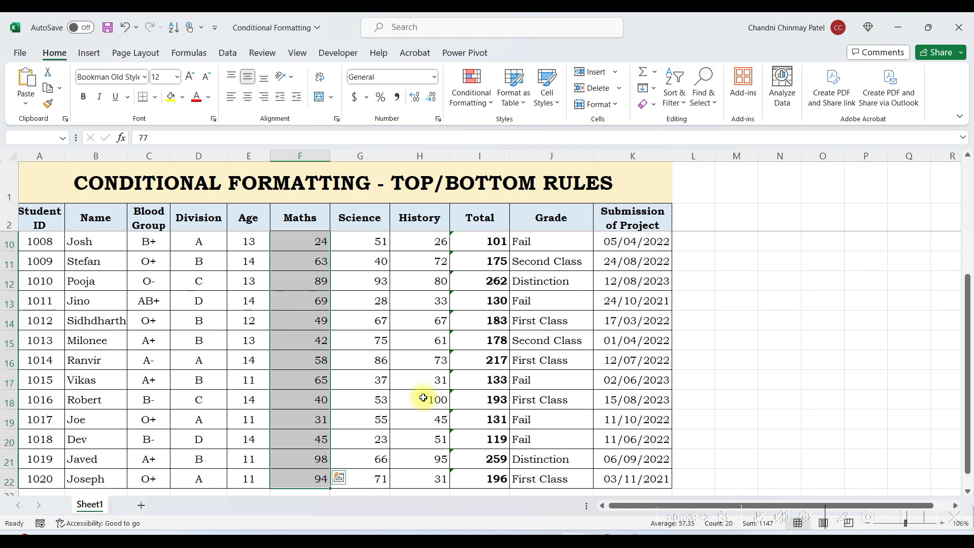
click(476, 99)
mouse_move(502, 154)
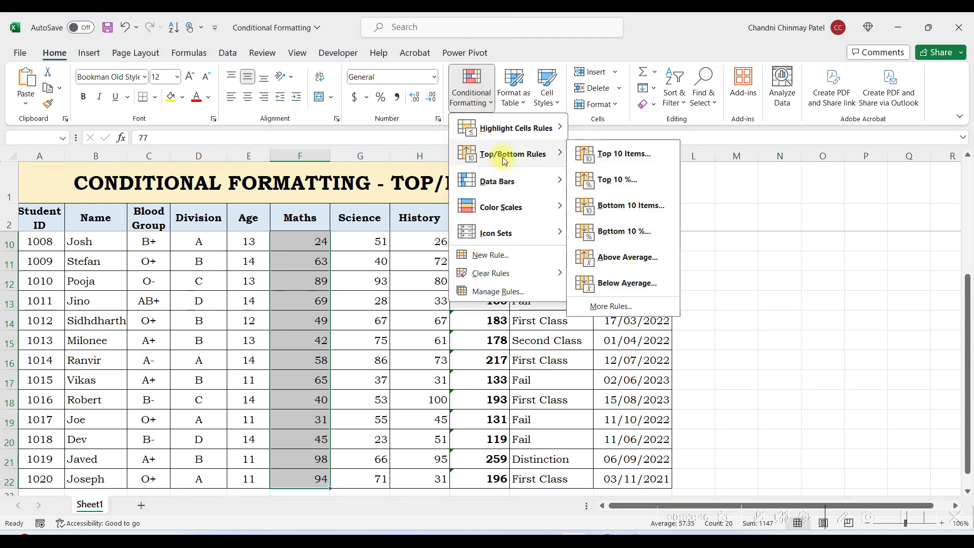
click(616, 258)
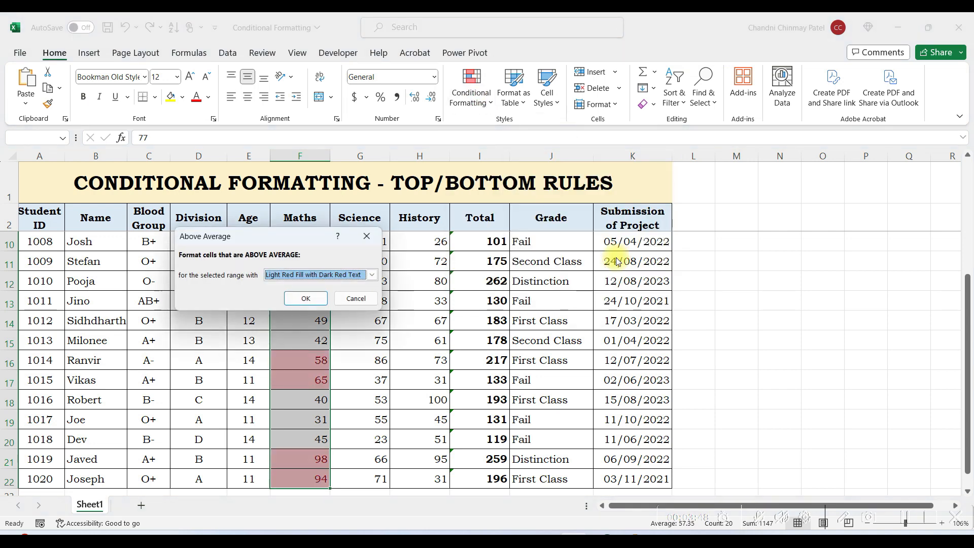
click(299, 299)
scroll(286, 355, up, 2)
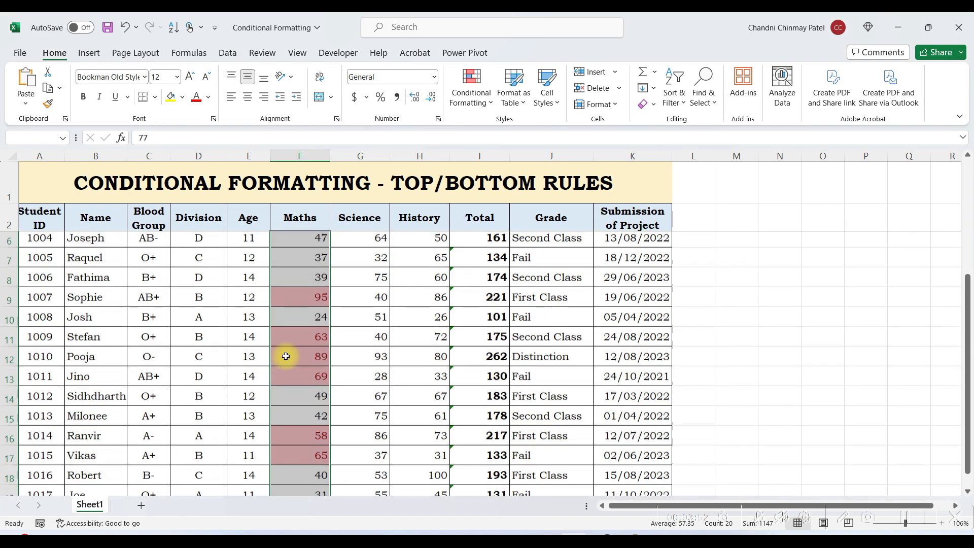
scroll(285, 356, up, 2)
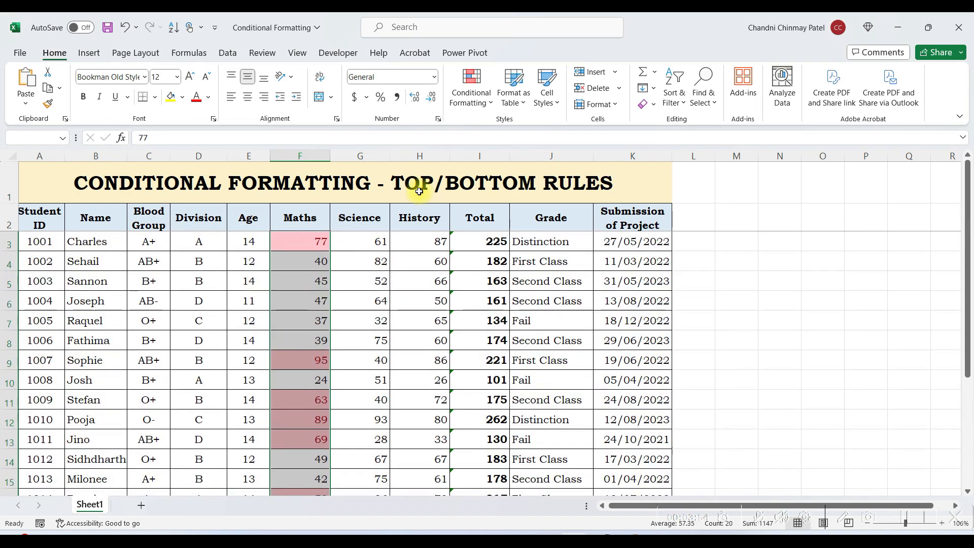
Step: Add a Below Average rule to the same Maths marks with Green Fill with Dark Green Text
click(472, 99)
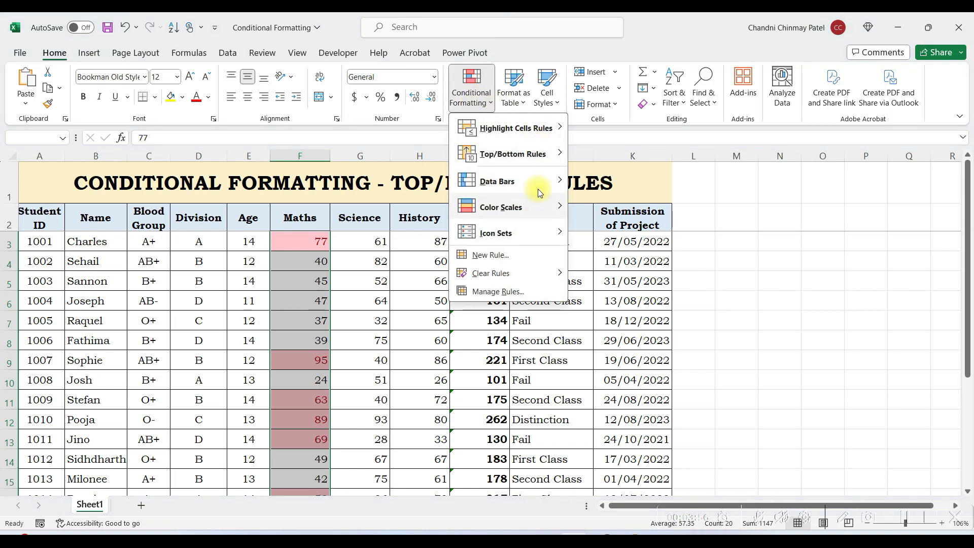
mouse_move(538, 153)
click(617, 288)
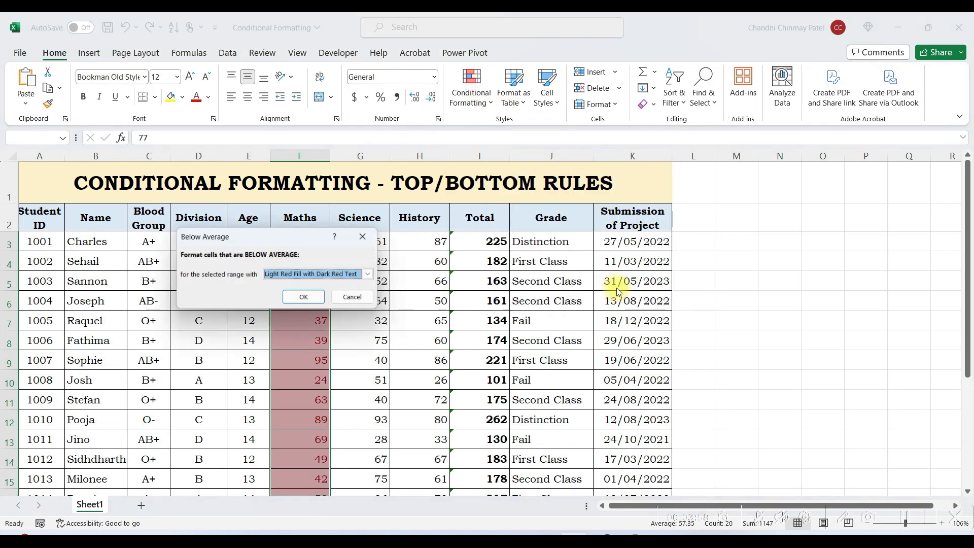
click(315, 274)
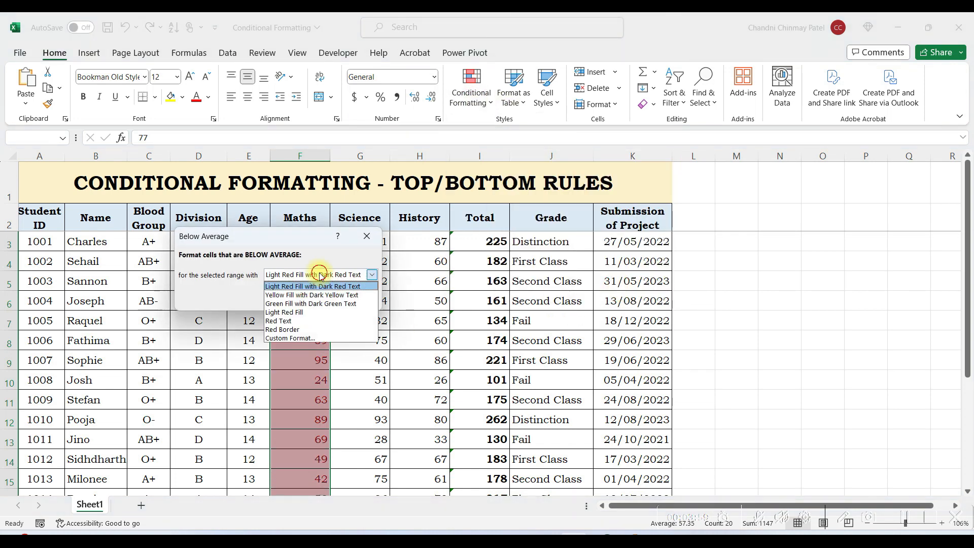
click(299, 304)
click(299, 299)
scroll(299, 324, down, 2)
scroll(298, 324, up, 2)
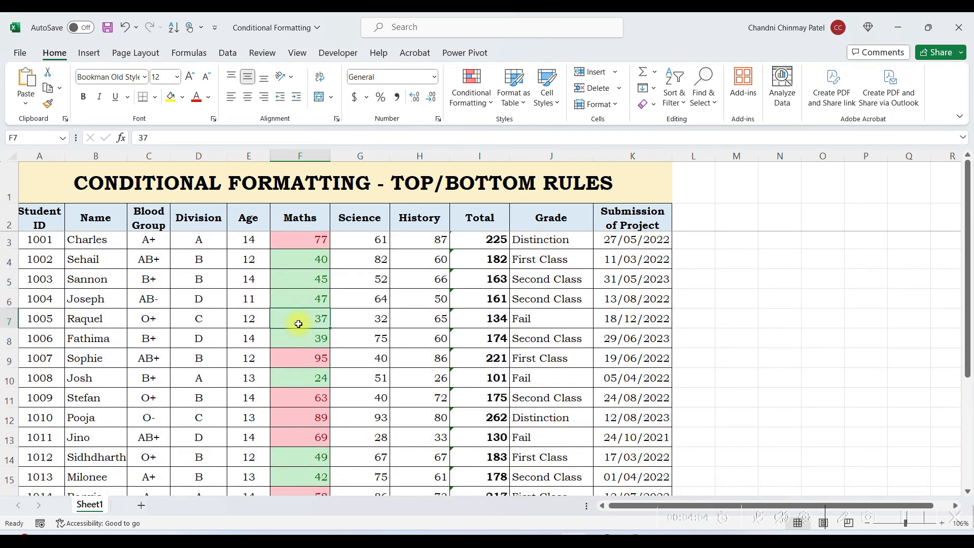
Step: Clear the above and below average rules from the entire sheet
click(488, 80)
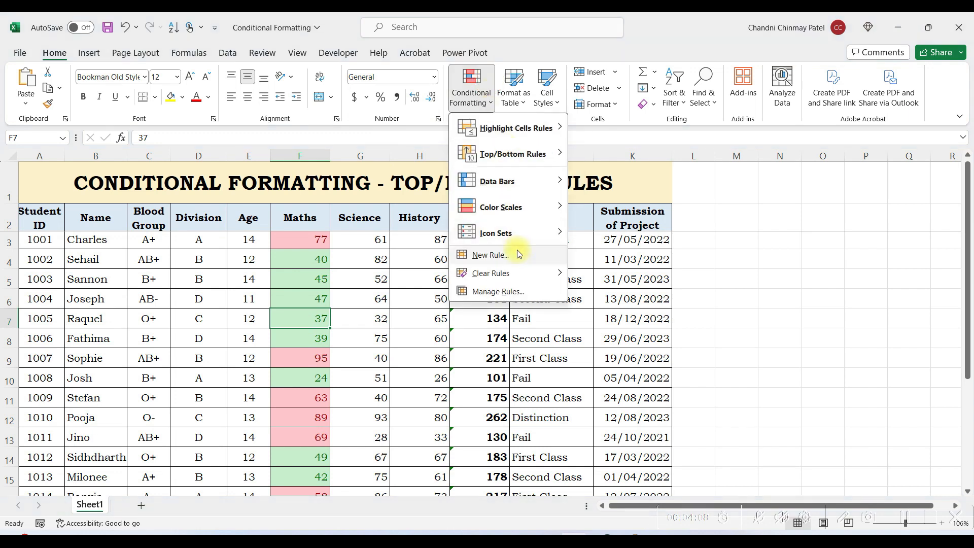
mouse_move(517, 273)
click(593, 292)
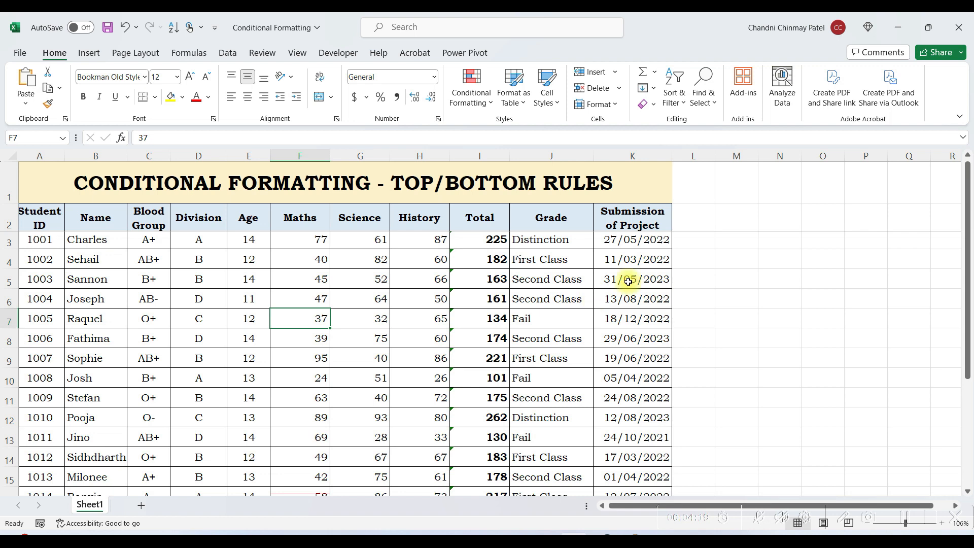
Step: Apply a Top 10 Items rule set to 5 items with Yellow Fill with Dark Yellow Text to the submission dates in K3:K22
drag(548, 241, 555, 437)
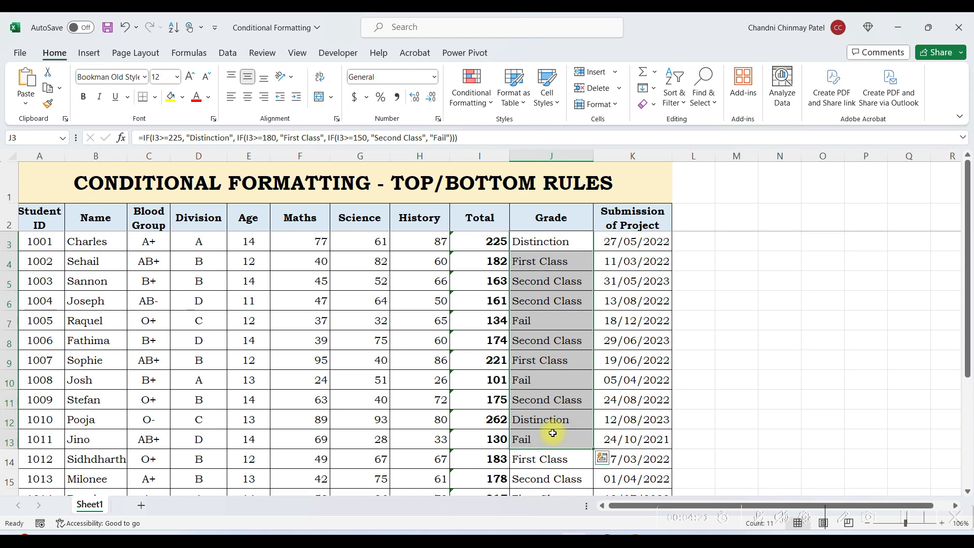
click(630, 245)
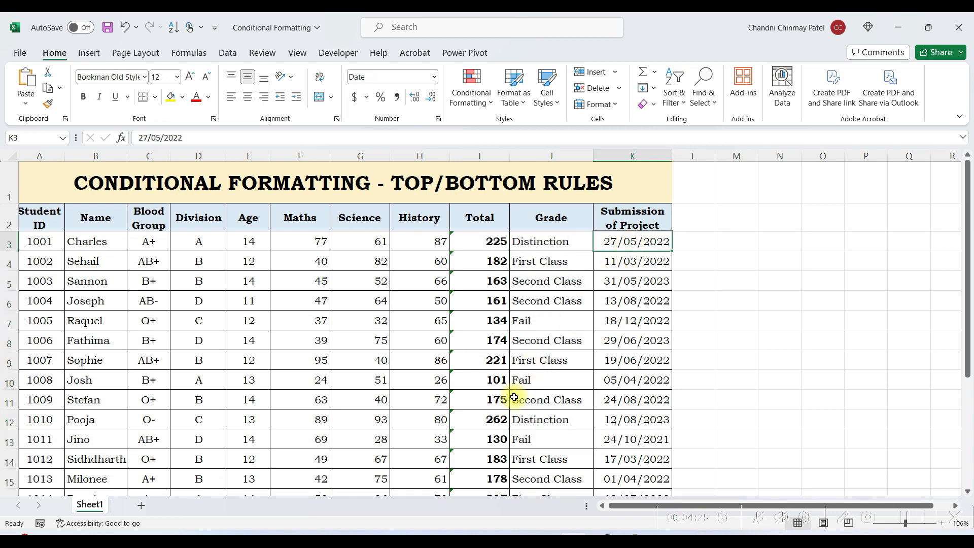
key(ctrl+shift+Down)
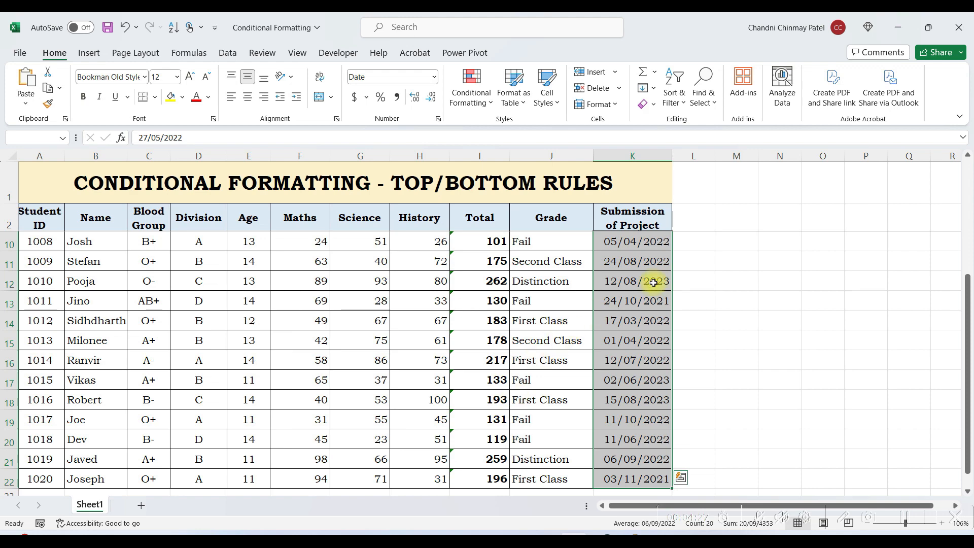
scroll(653, 283, up, 3)
scroll(654, 282, down, 2)
scroll(654, 283, down, 1)
scroll(653, 282, up, 3)
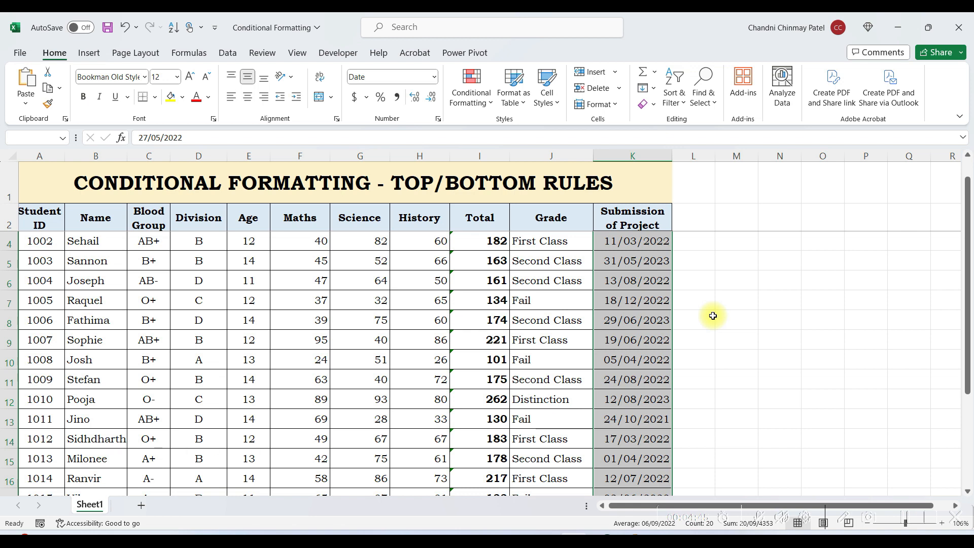
click(472, 94)
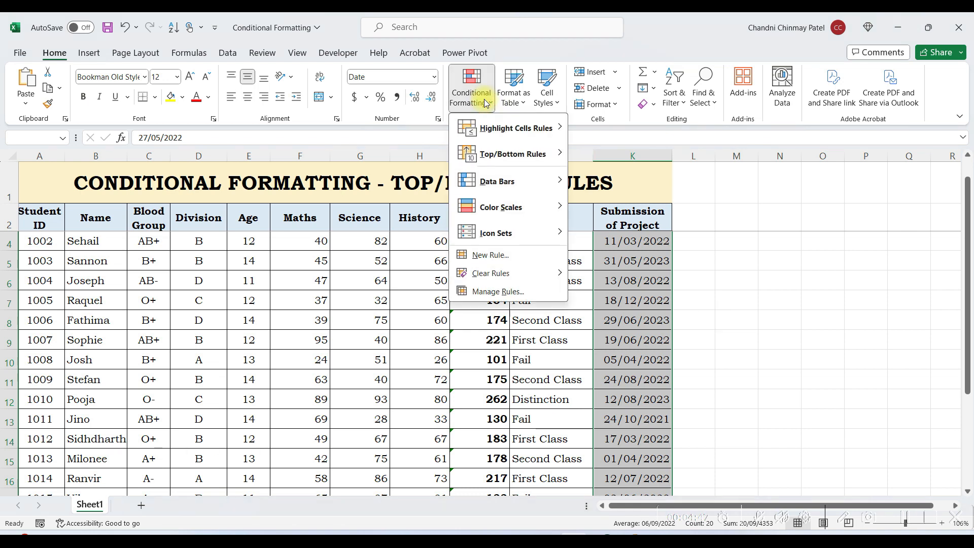
mouse_move(505, 152)
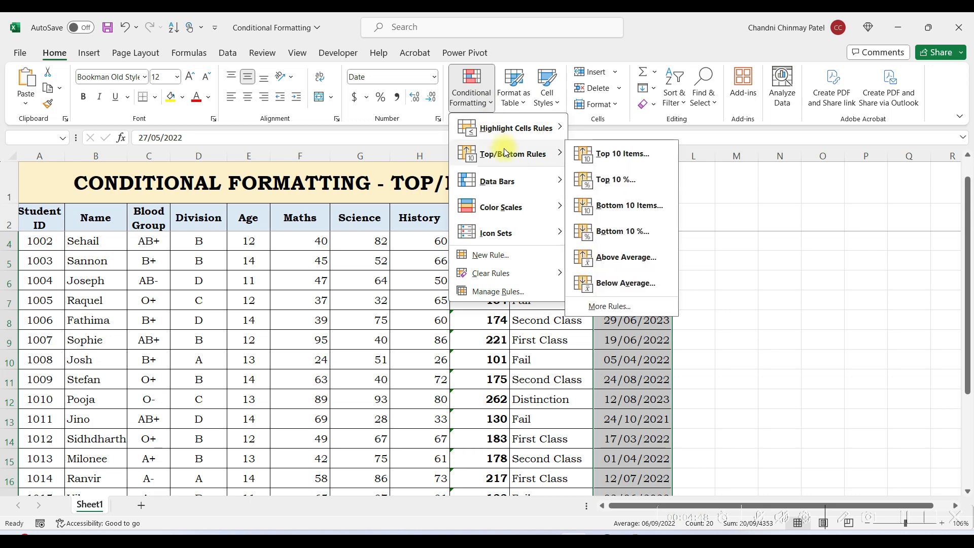
click(598, 153)
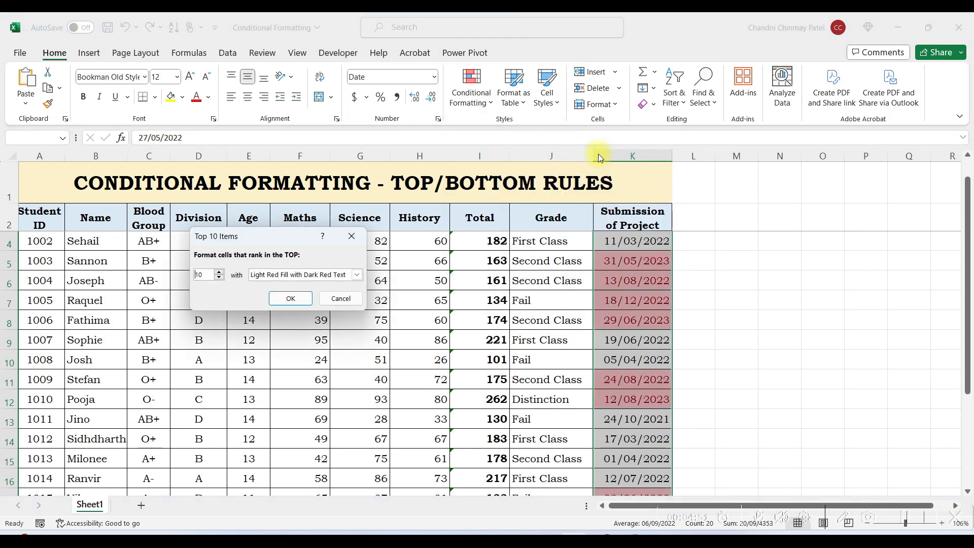
text(5)
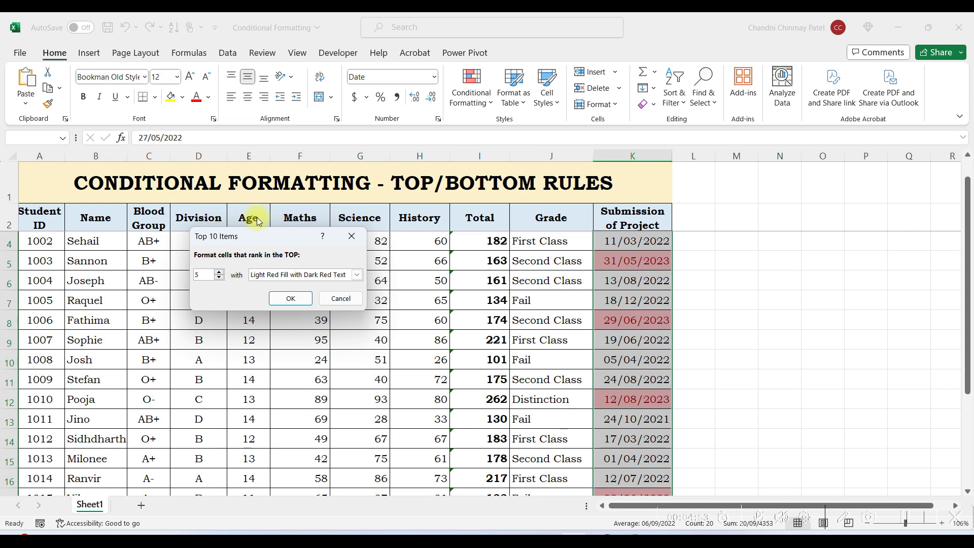
click(278, 275)
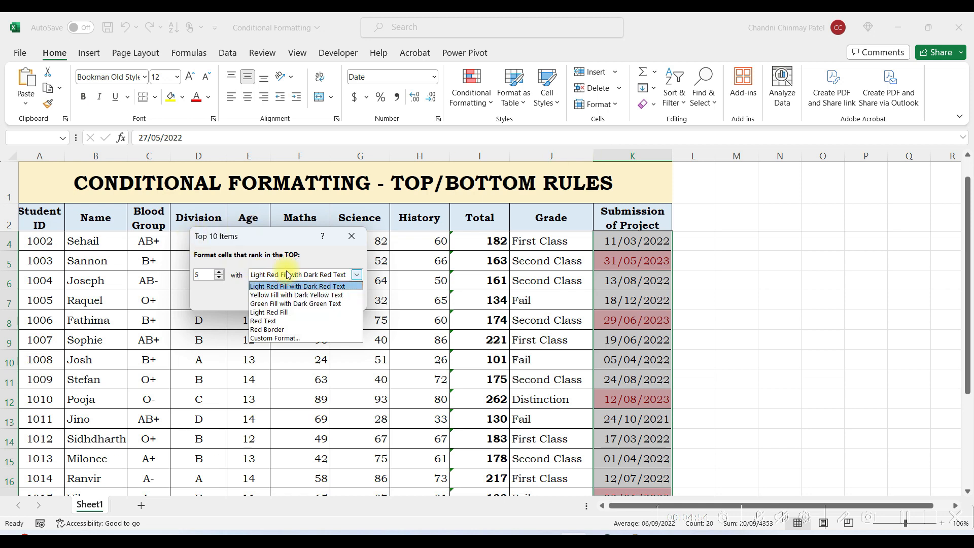
click(287, 297)
click(287, 297)
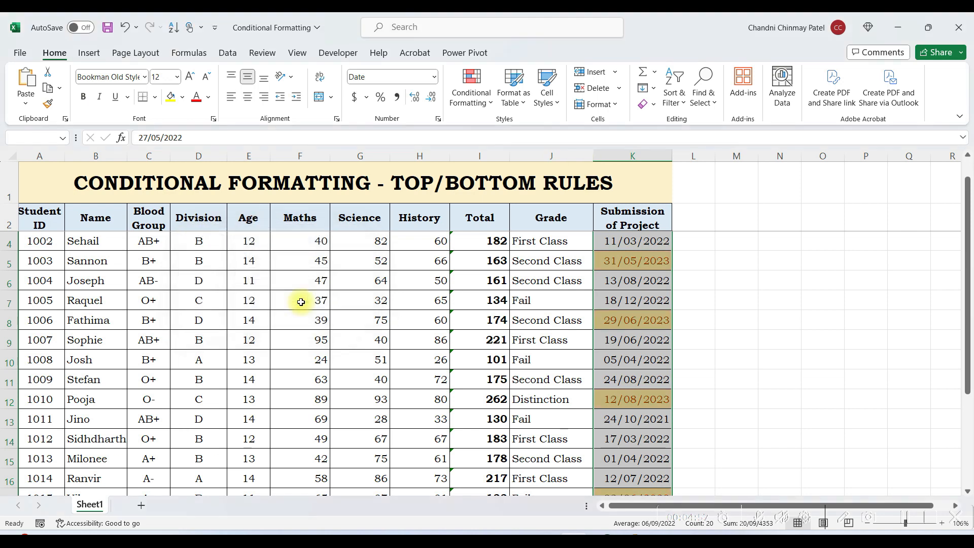
Step: Deselect the date range and examine which dates in the Submission of Project column are highlighted
click(622, 297)
scroll(622, 296, up, 1)
scroll(623, 297, down, 3)
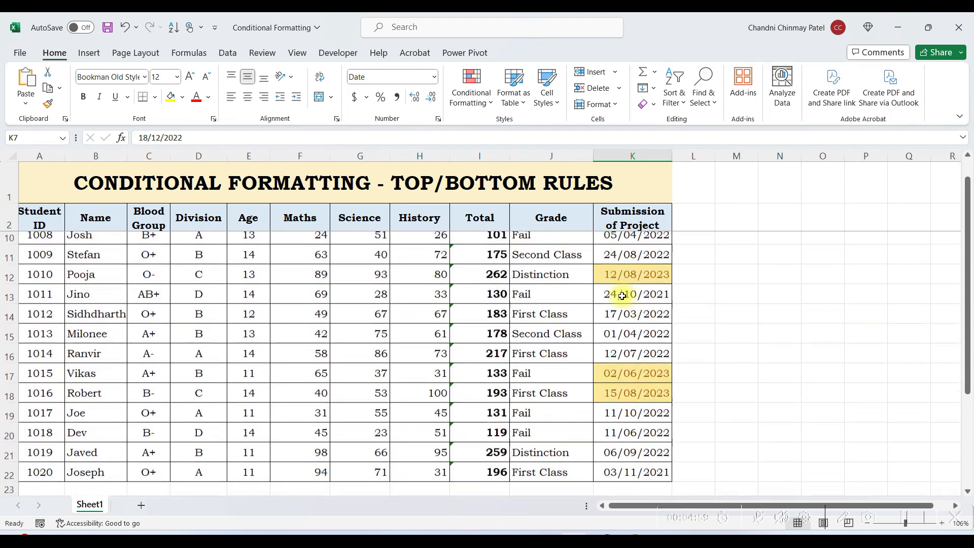
scroll(622, 297, up, 3)
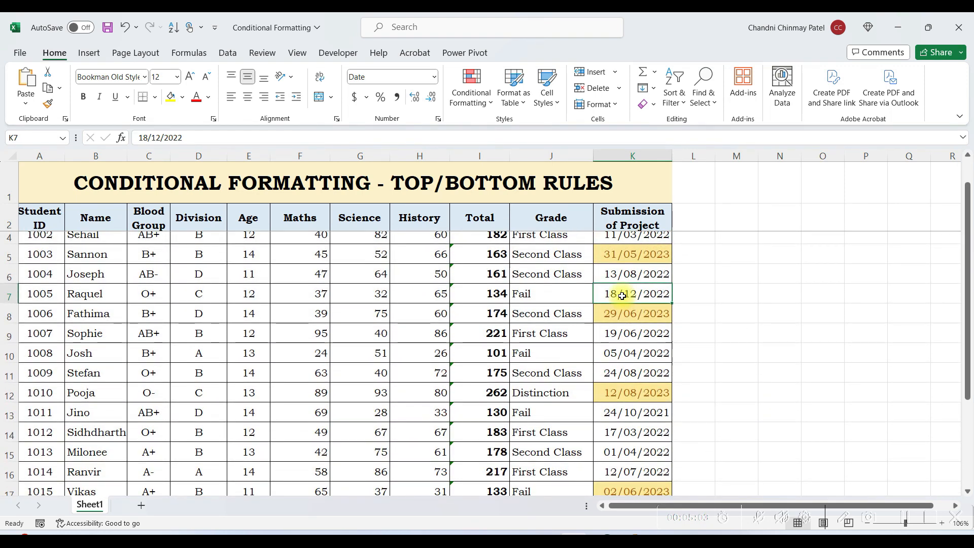
scroll(623, 297, down, 1)
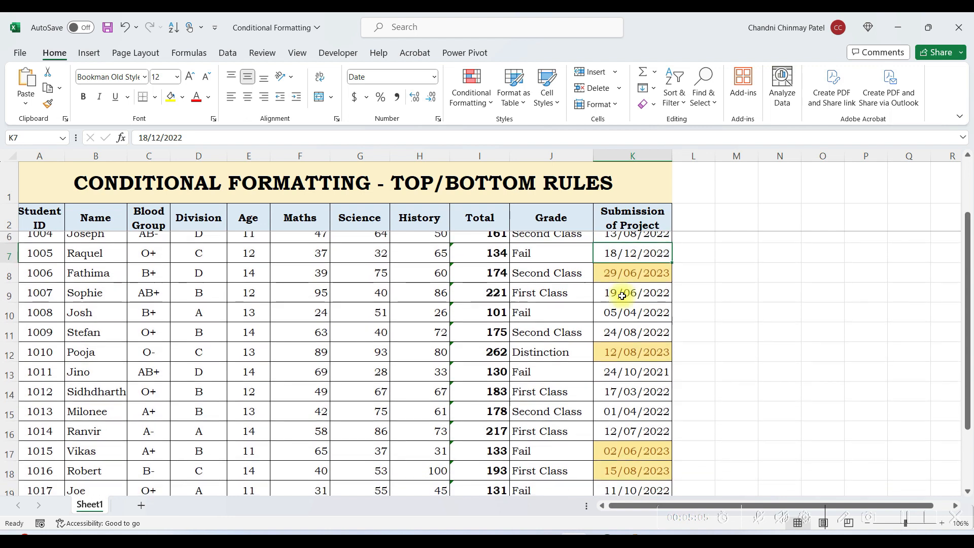